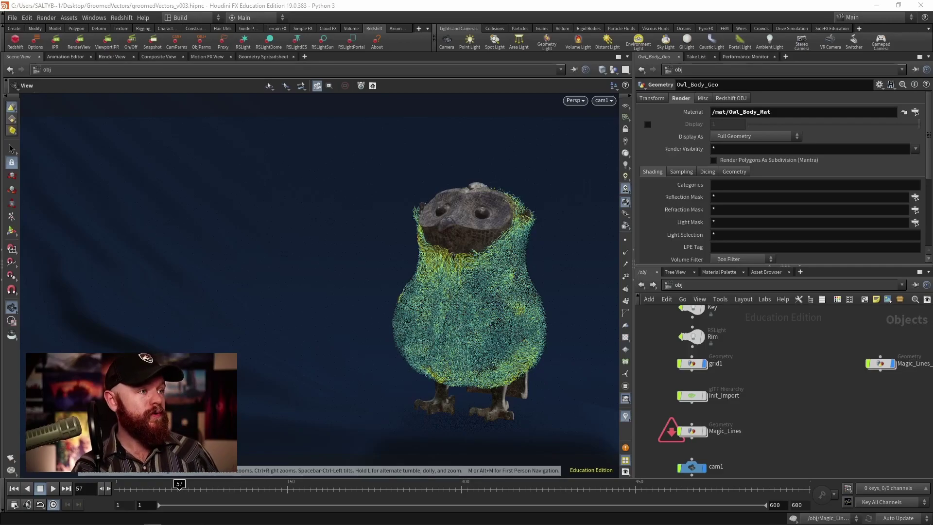
# Step: Check the glowing owl render with bloom and streaks, then dive into the Magic_Lines_v002 network
pyautogui.hotkey('alt', 'Tab')
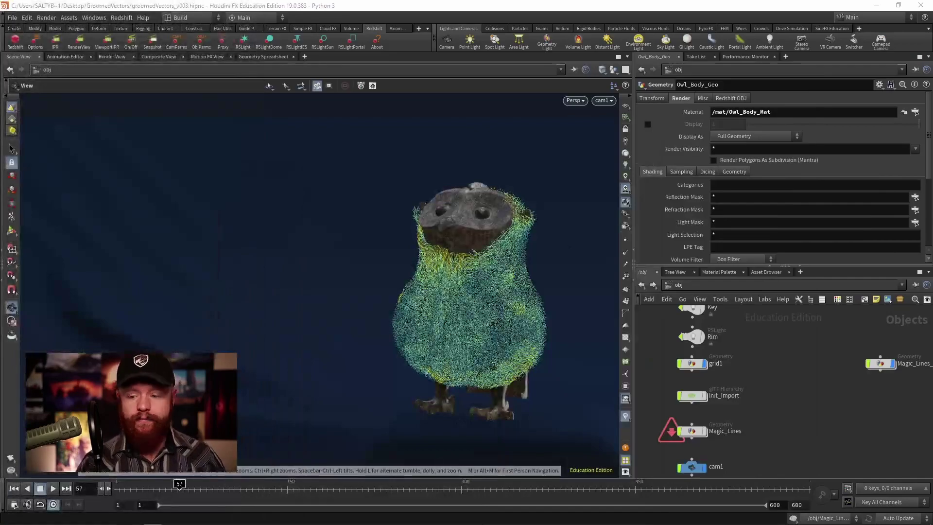
pyautogui.moveTo(748, 400); pyautogui.dragTo(684, 422, button='middle')
pyautogui.click(721, 395)
pyautogui.press('Return')
pyautogui.moveTo(761, 368); pyautogui.dragTo(776, 381, button='middle')
# Step: Show particletrail1's parameters and pan up to the particleCache_v1 file node above retime1
pyautogui.click(707, 407)
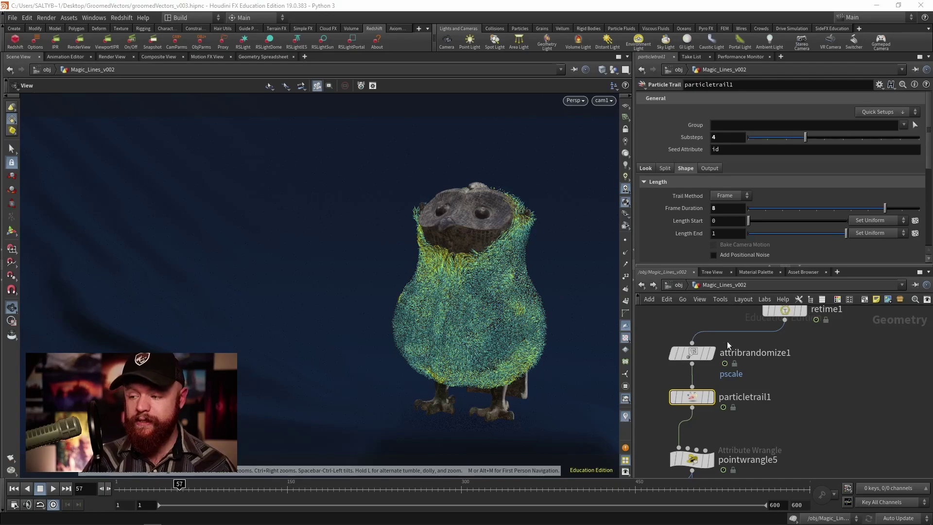
pyautogui.moveTo(755, 372); pyautogui.dragTo(743, 397, button='middle')
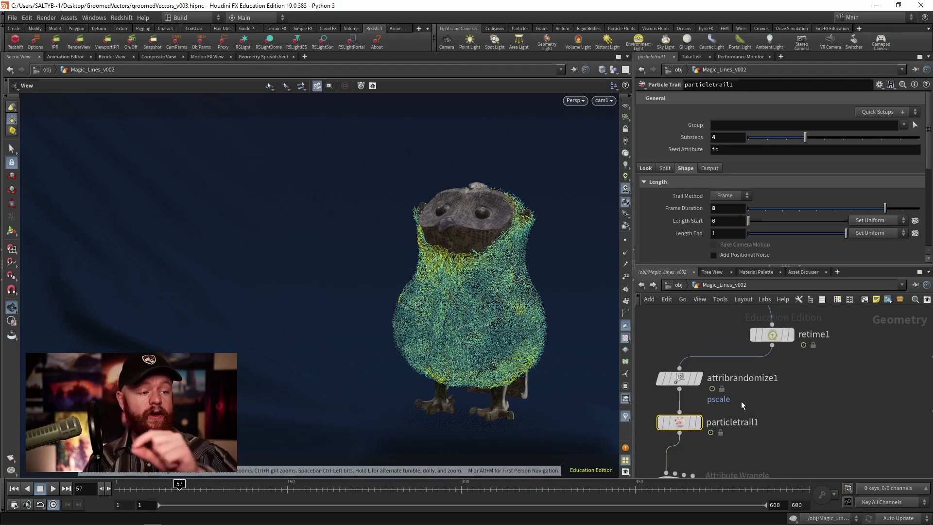
pyautogui.moveTo(769, 392); pyautogui.dragTo(772, 444, button='middle')
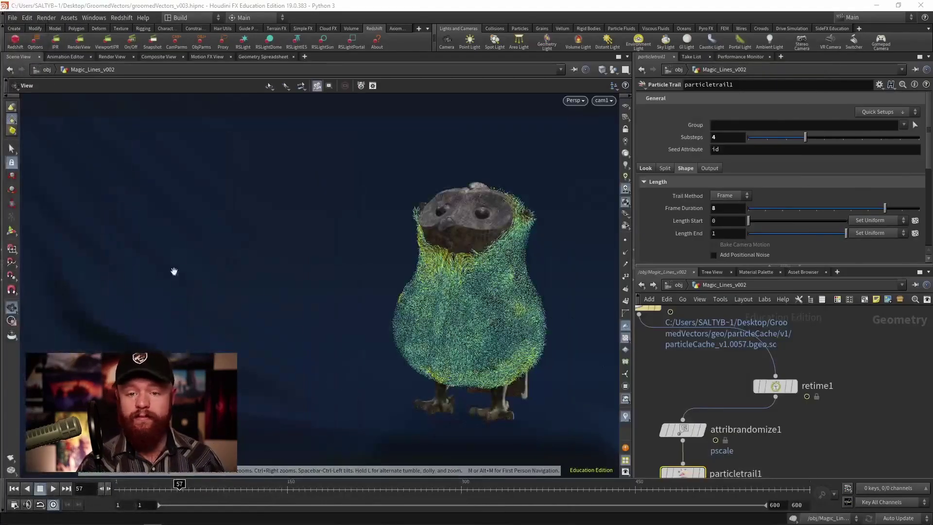
# Step: Inspect file1's point count and attributes, jump to frame 135, and recheck file1's info
pyautogui.moveTo(705, 392); pyautogui.dragTo(707, 343, button='middle')
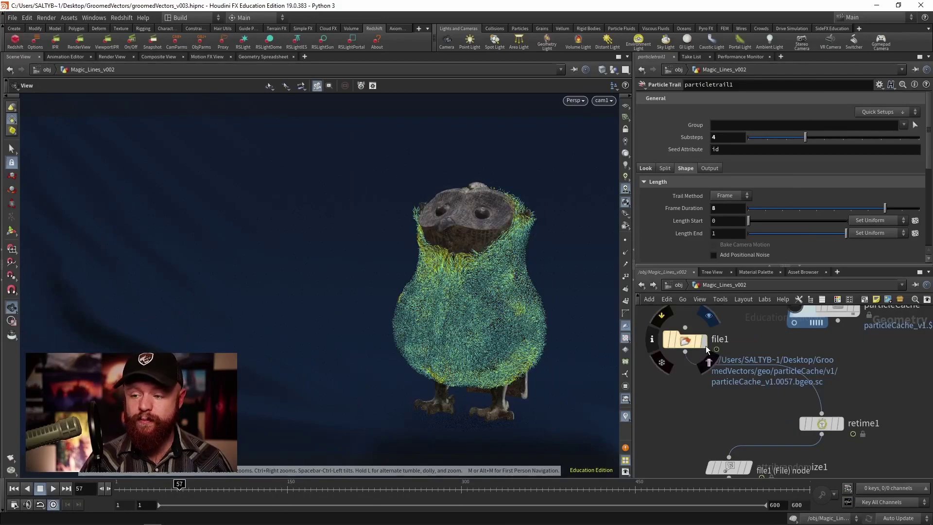
pyautogui.click(705, 346)
pyautogui.middleClick(706, 345)
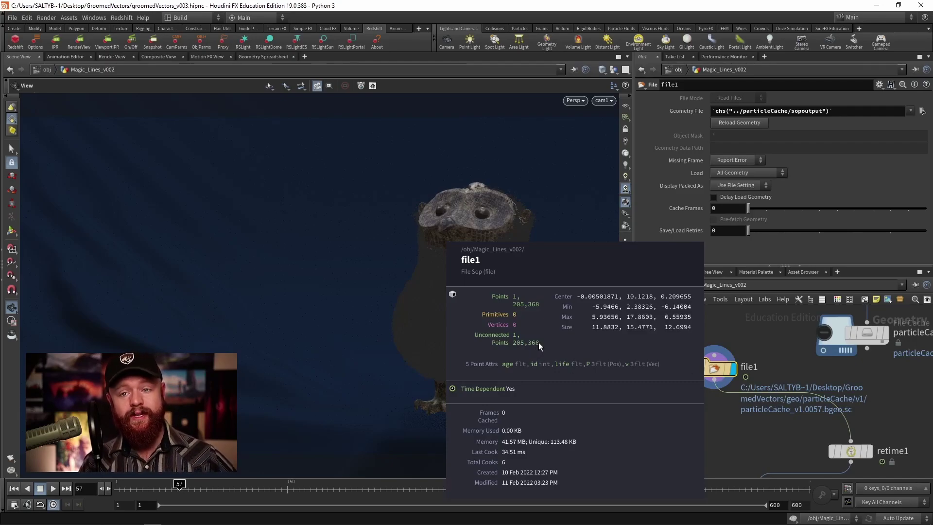
pyautogui.click(270, 486)
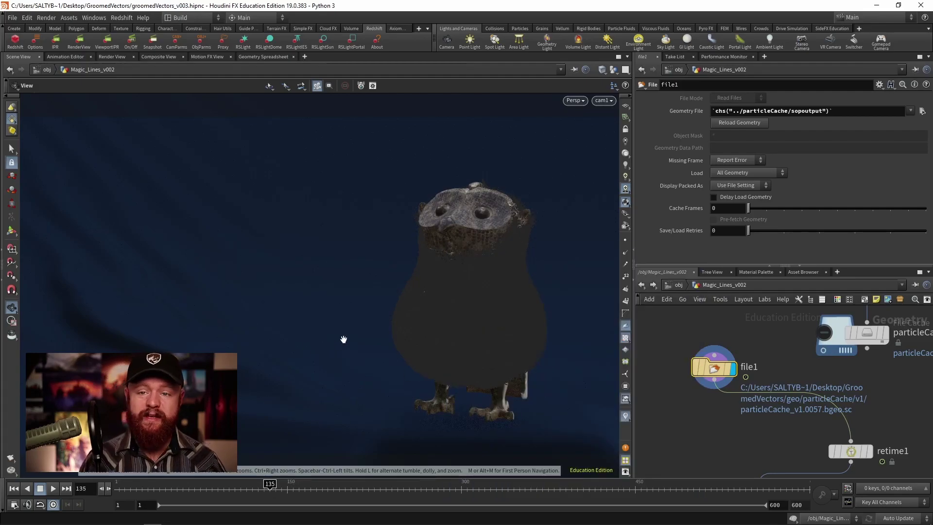
pyautogui.middleClick(718, 371)
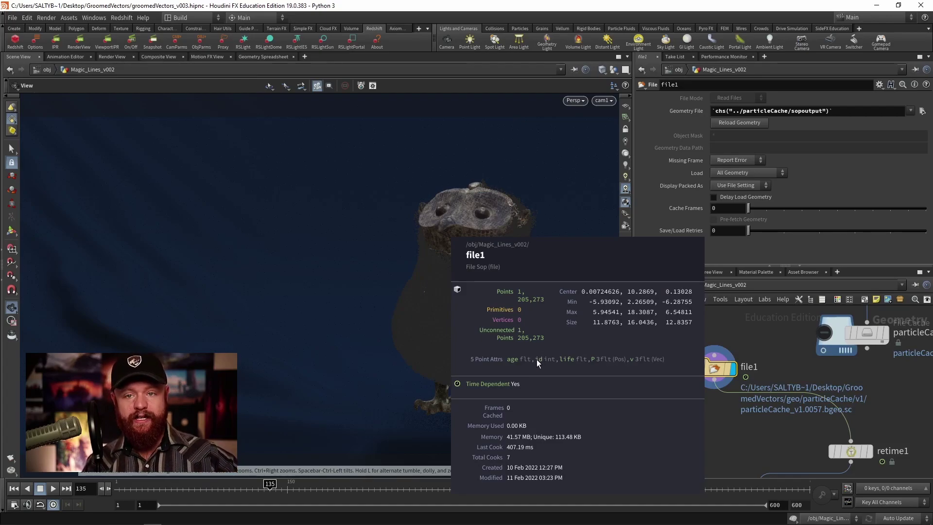
pyautogui.moveTo(804, 423); pyautogui.dragTo(735, 406, button='middle')
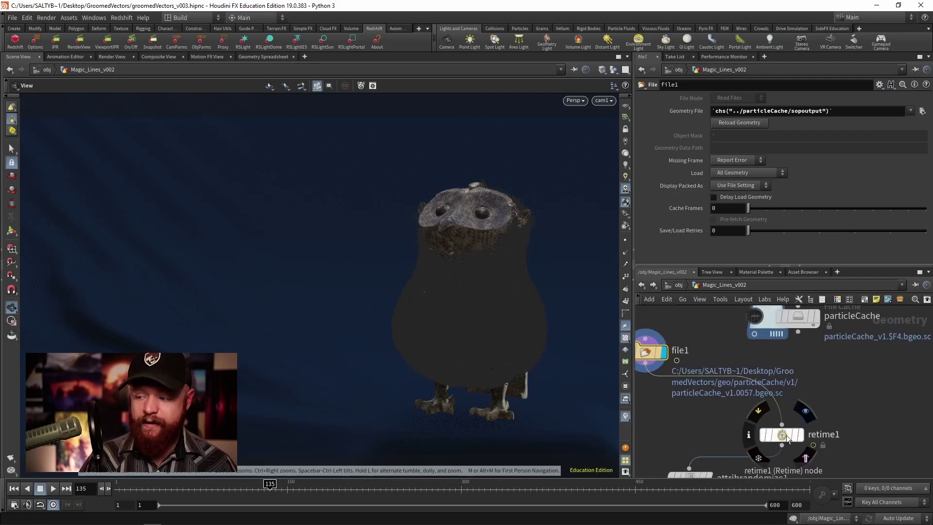
# Step: Move retime1 directly under file1 and show its Retime parameters
pyautogui.moveTo(780, 433); pyautogui.dragTo(676, 430)
pyautogui.moveTo(675, 430); pyautogui.dragTo(764, 426, button='middle')
pyautogui.moveTo(764, 425); pyautogui.dragTo(737, 415)
pyautogui.click(750, 416)
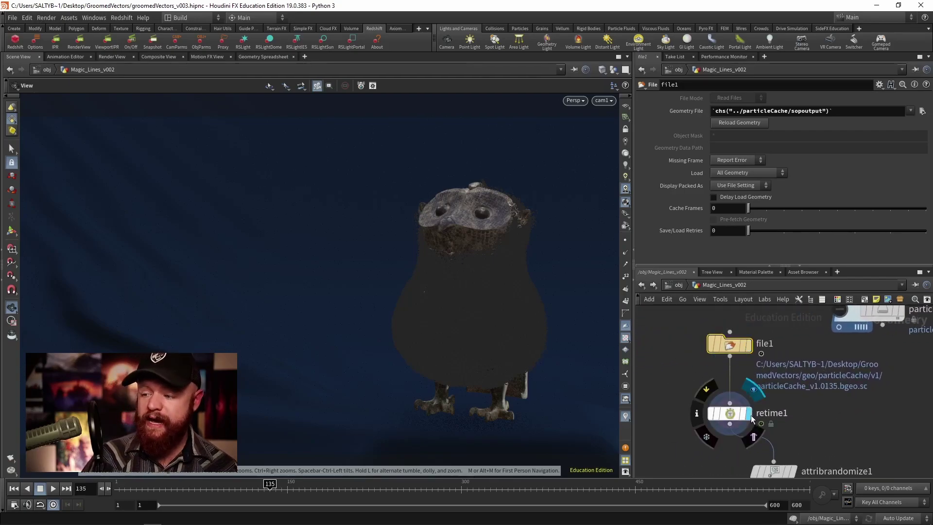
pyautogui.moveTo(787, 393); pyautogui.dragTo(793, 371, button='middle')
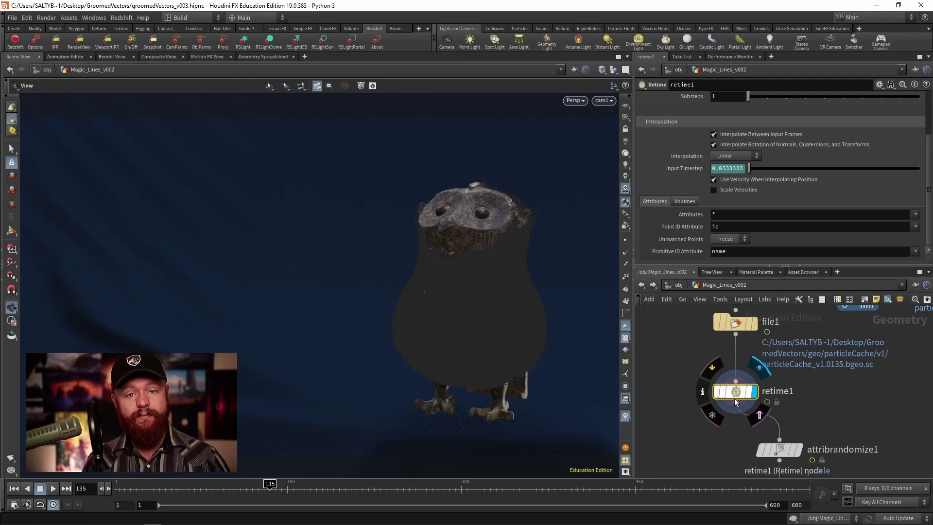
# Step: Launch Snip & Sketch from the Windows search
pyautogui.press('super')
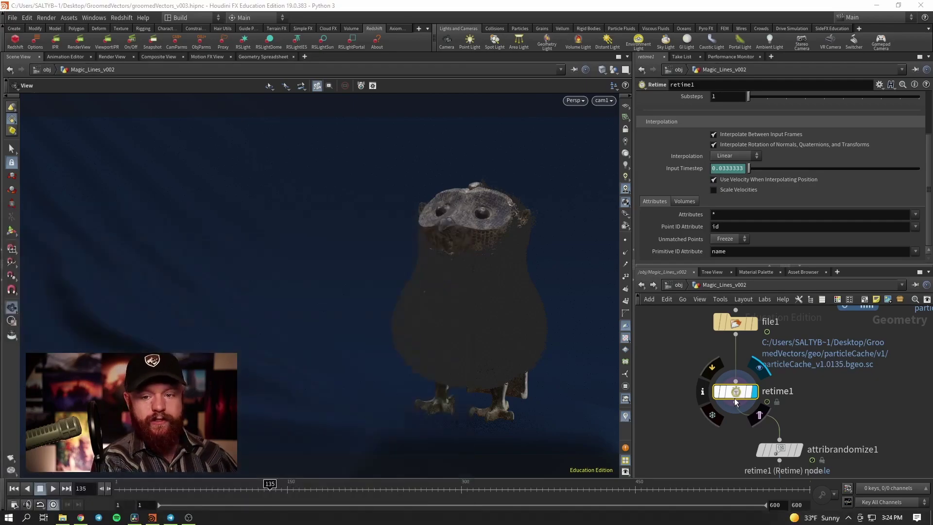
pyautogui.write('snip')
pyautogui.press('Return')
# Step: Snip the Houdini window, highlight dots labelled 10 and 11 joined by a ticked line, then close
pyautogui.click(7, 25)
pyautogui.moveTo(5, 17)
pyautogui.mouseDown()
pyautogui.moveTo(383, 278)
pyautogui.moveTo(930, 522)
pyautogui.mouseUp()
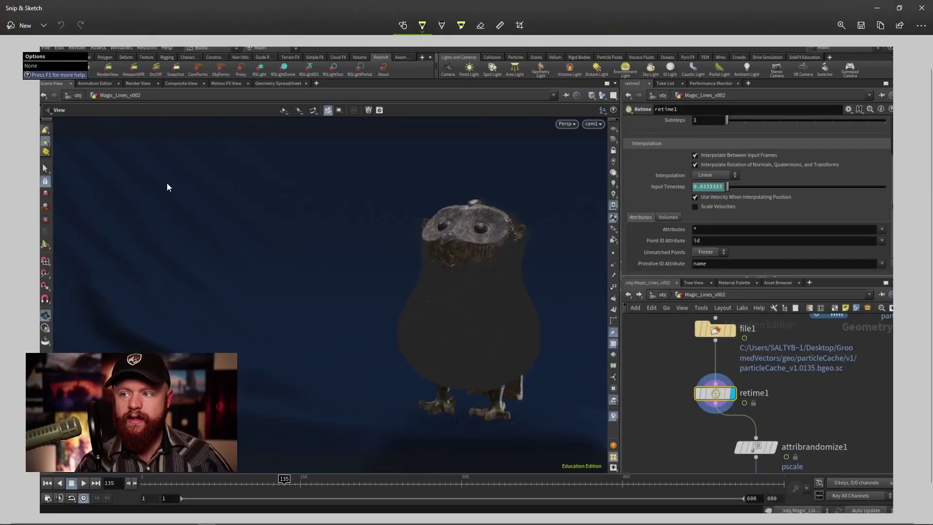
pyautogui.click(164, 187)
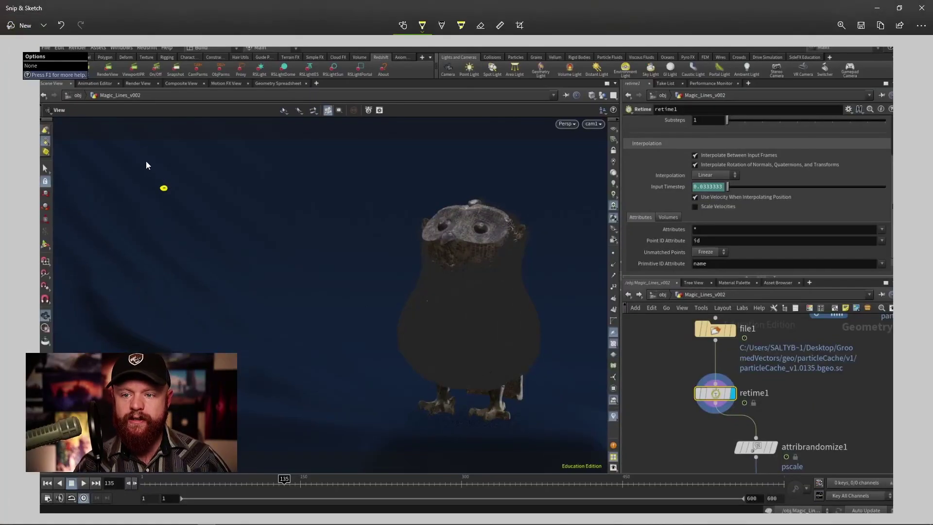
pyautogui.moveTo(153, 164); pyautogui.dragTo(166, 160)
pyautogui.click(277, 192)
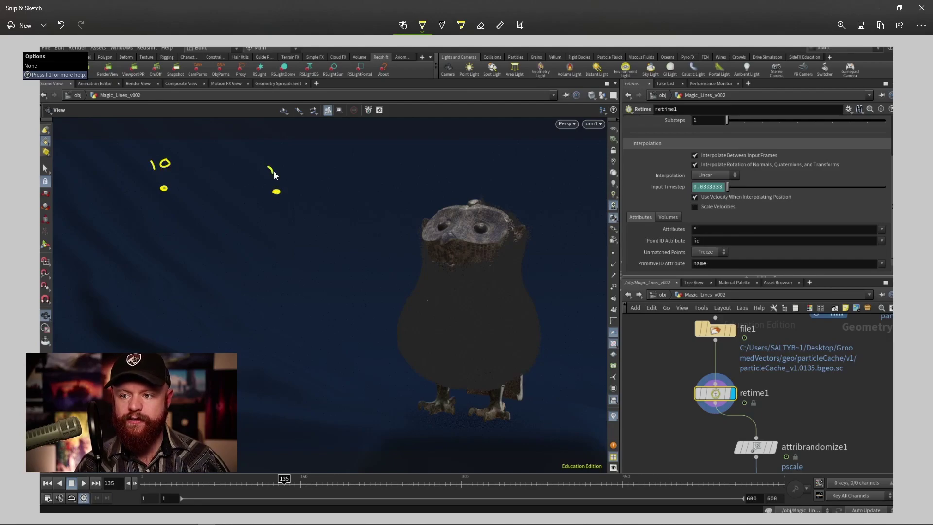
pyautogui.moveTo(275, 166); pyautogui.dragTo(278, 172)
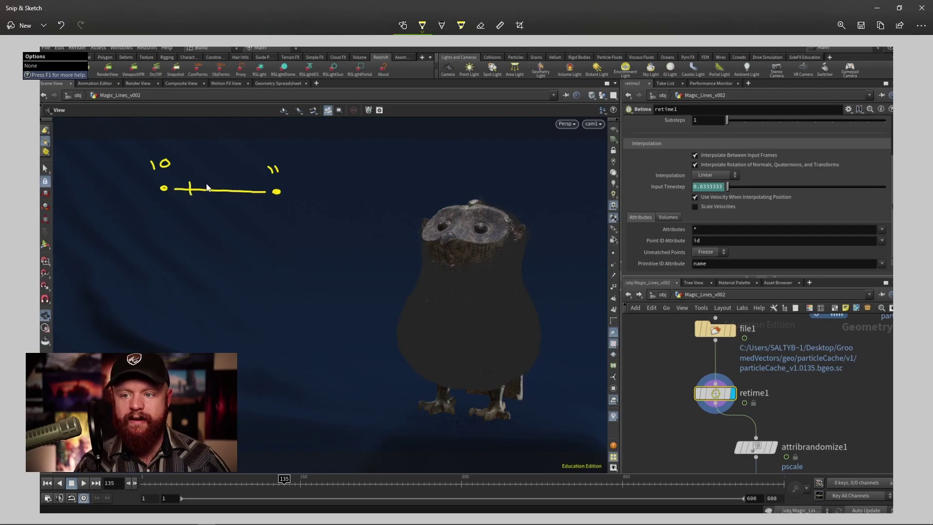
pyautogui.moveTo(226, 183)
pyautogui.mouseDown()
pyautogui.moveTo(227, 196)
pyautogui.moveTo(245, 196)
pyautogui.mouseUp()
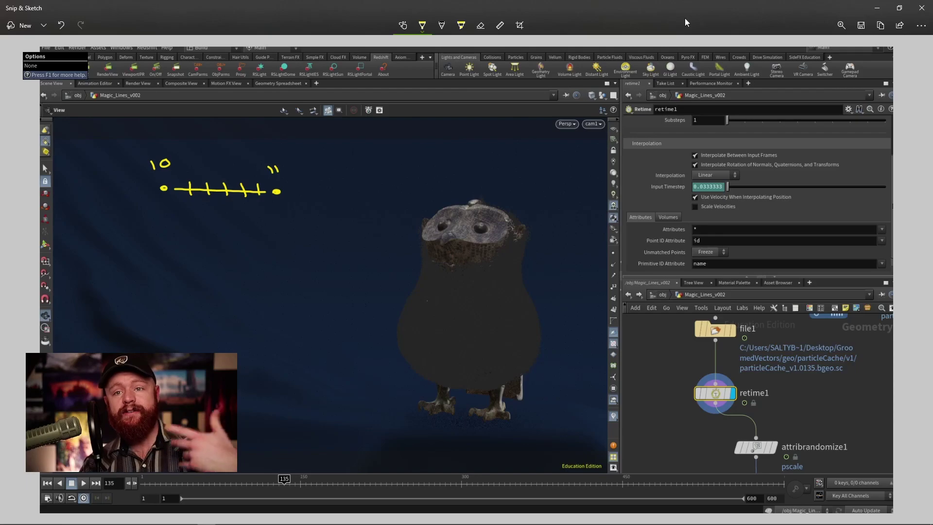
pyautogui.click(876, 8)
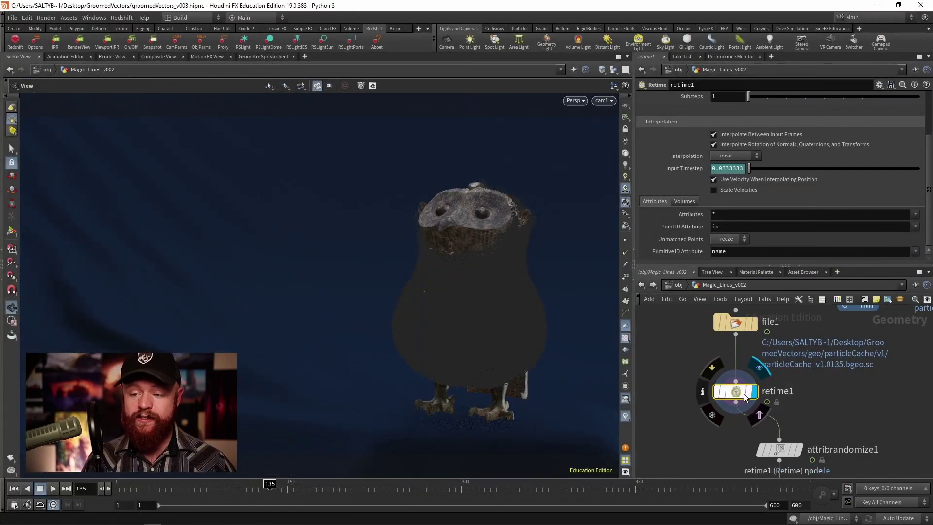
# Step: Review retime1's Point ID Attribute and Input Frame Range, then select particletrail1 again
pyautogui.moveTo(755, 224); pyautogui.dragTo(701, 228)
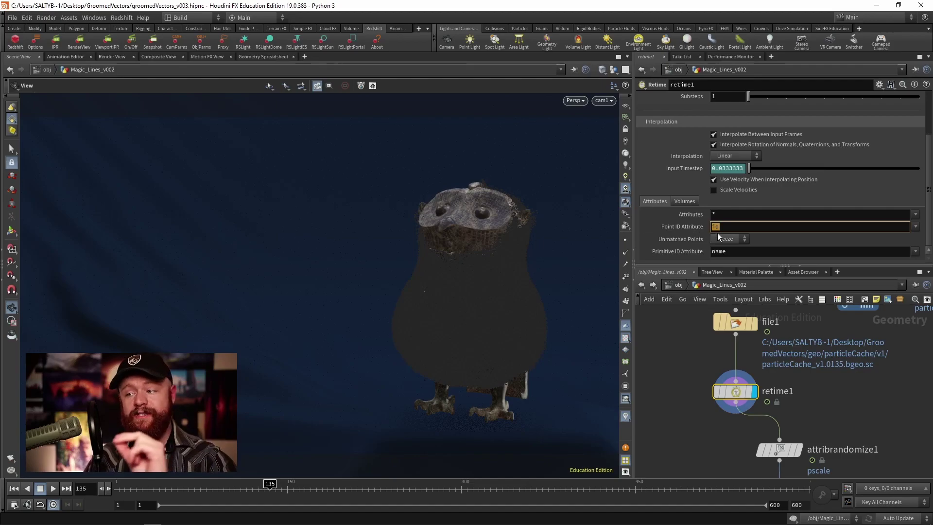
pyautogui.moveTo(928, 189); pyautogui.dragTo(928, 146)
pyautogui.press('Tab')
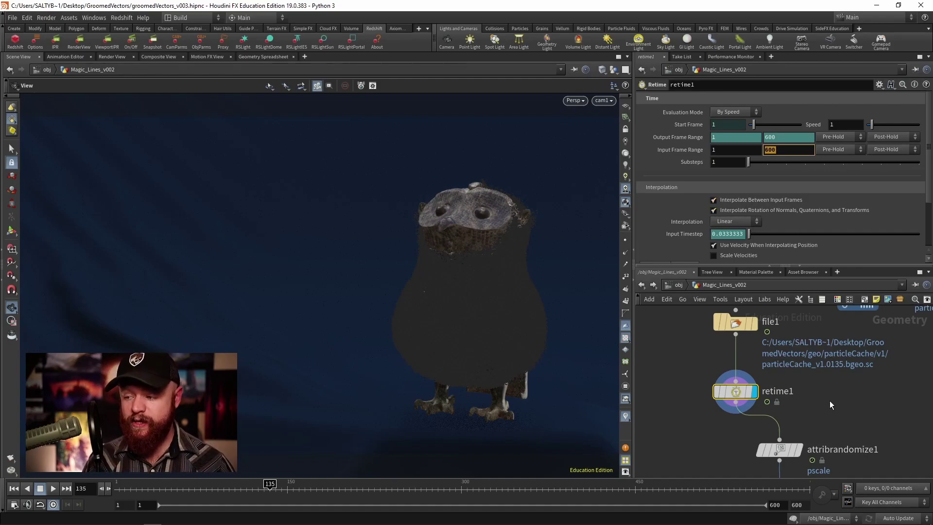
pyautogui.moveTo(827, 402); pyautogui.dragTo(803, 377, button='middle')
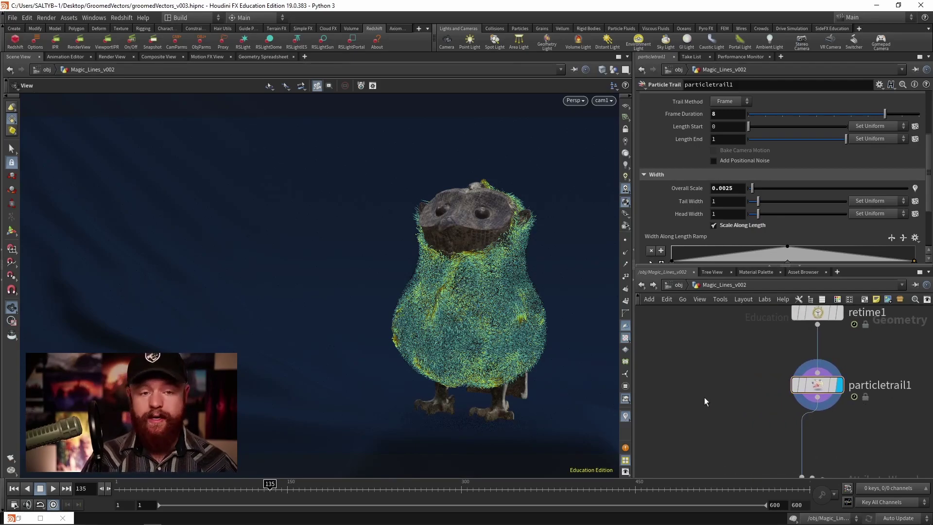
# Step: Bring up the TAB node menu in the network beside particletrail1
pyautogui.press('Tab')
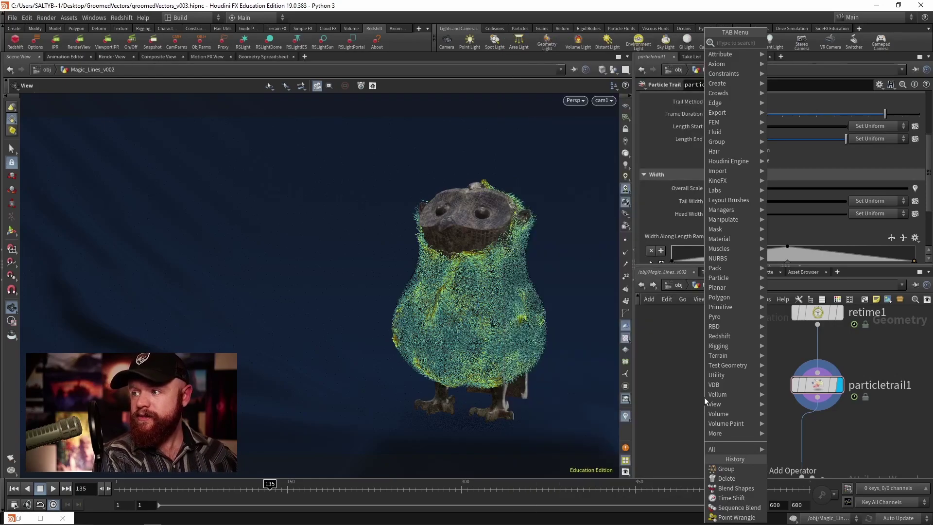
# Step: Add a Group by Range node wired from retime1's output and display it
pyautogui.write('group')
pyautogui.press('Down')
pyautogui.press('Down')
pyautogui.press('Down')
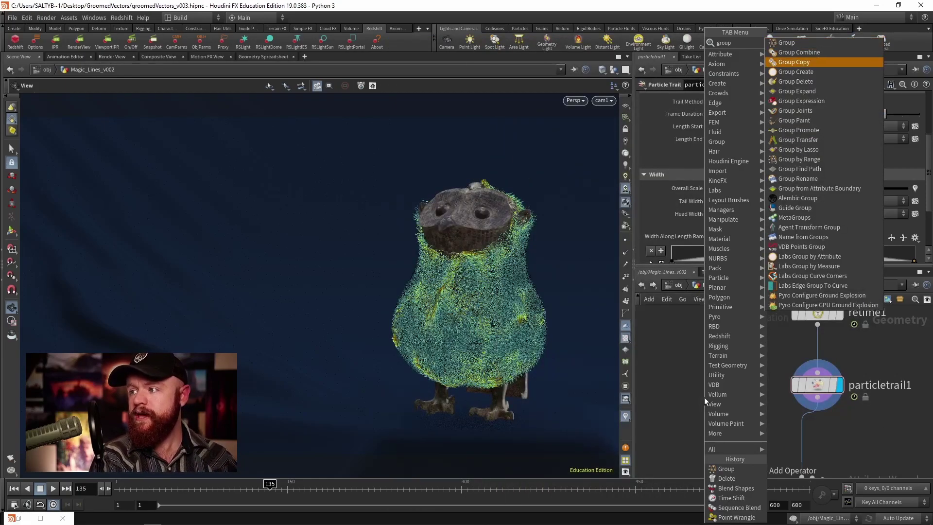
pyautogui.press('Down')
pyautogui.press('Down')
pyautogui.press('Down')
pyautogui.press('Down')
pyautogui.press('Down')
pyautogui.press('Down')
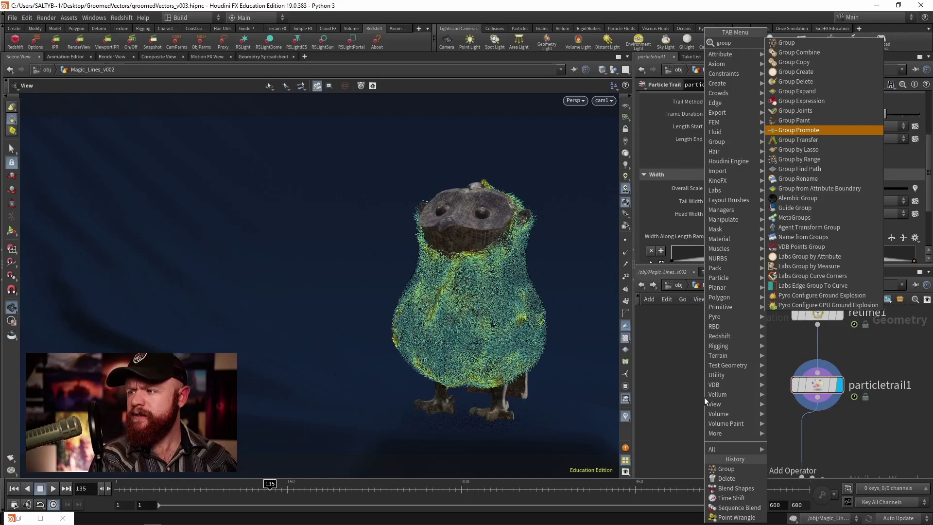
pyautogui.press('Down')
pyautogui.press('Down')
pyautogui.press('Down')
pyautogui.press('Return')
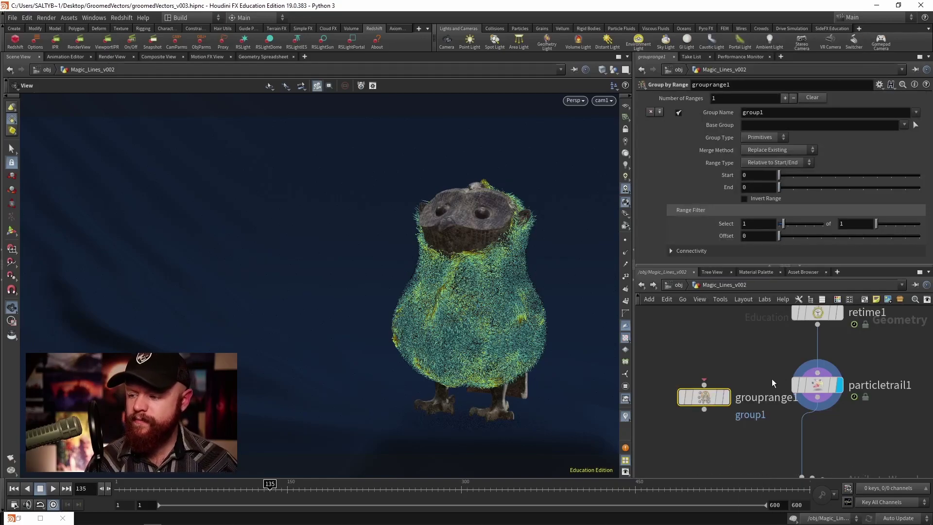
pyautogui.moveTo(701, 399); pyautogui.dragTo(817, 324)
pyautogui.click(709, 374)
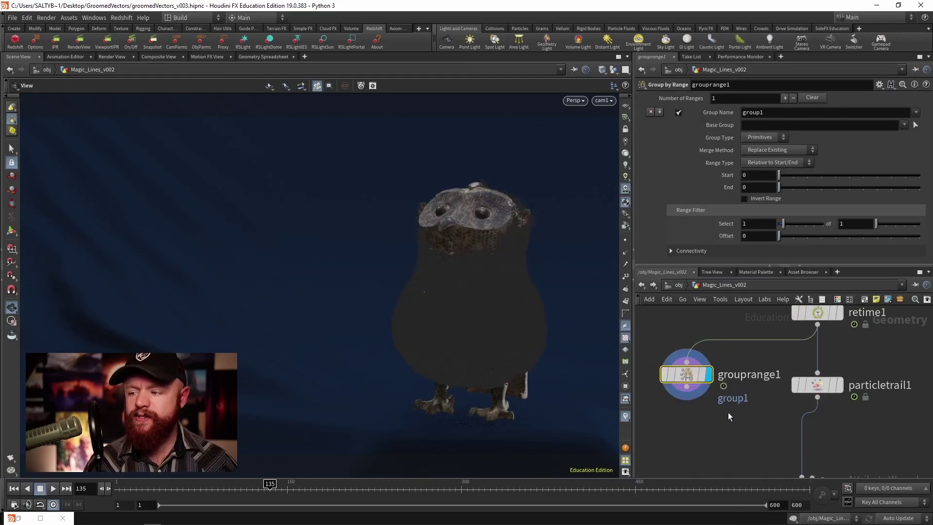
pyautogui.moveTo(686, 374); pyautogui.dragTo(684, 385)
# Step: Name the point group delPnts and set its range filter to select 1 of 5
pyautogui.doubleClick(752, 112)
pyautogui.write('delPnts')
pyautogui.press('Return')
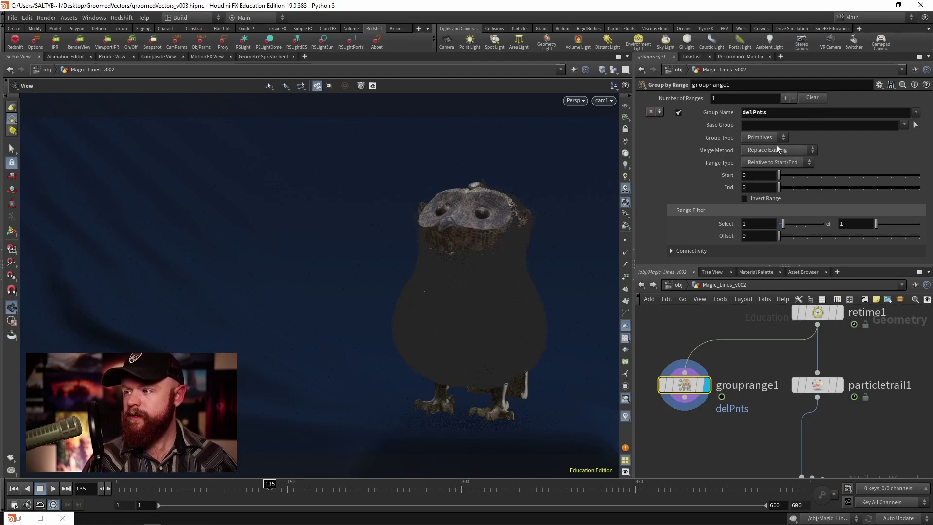
pyautogui.click(760, 146)
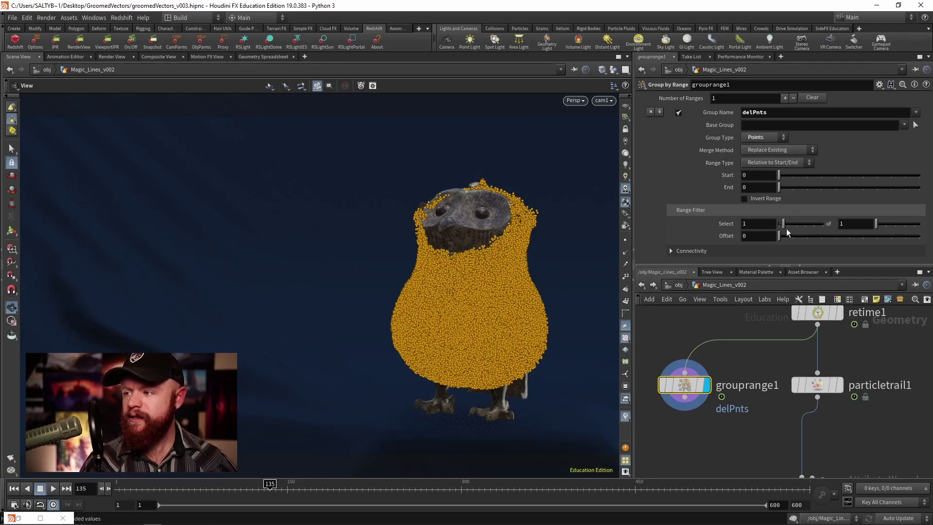
pyautogui.click(758, 222)
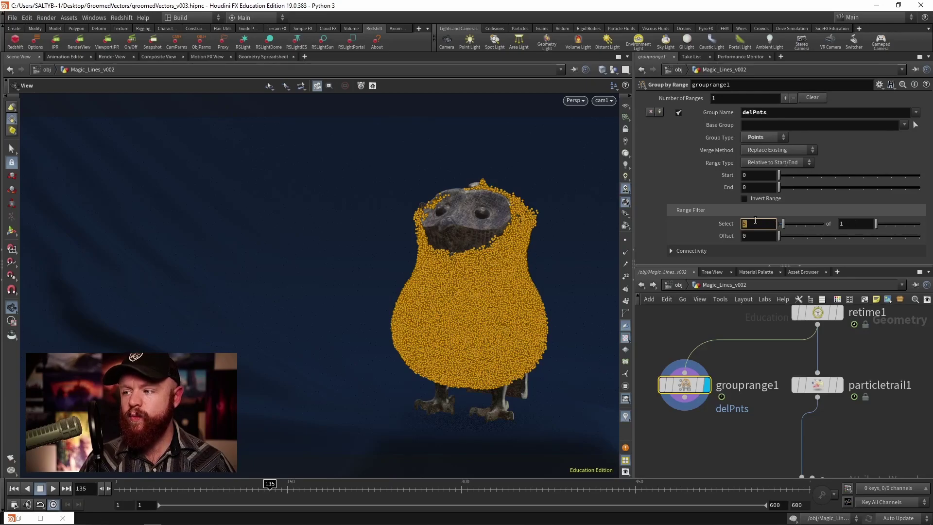
pyautogui.press('Tab')
pyautogui.write('5')
pyautogui.press('Return')
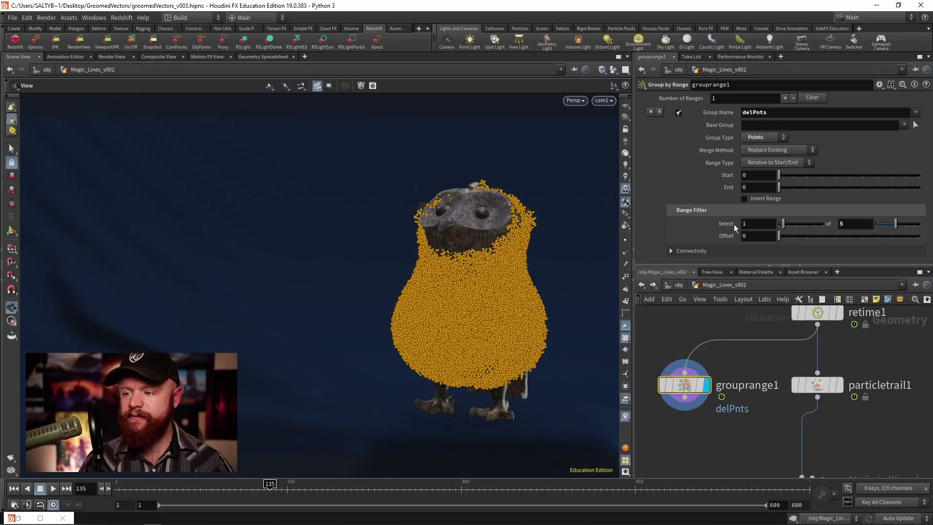
# Step: Create a Blast node below grouprange1
pyautogui.moveTo(659, 375); pyautogui.dragTo(683, 368, button='middle')
pyautogui.press('Tab')
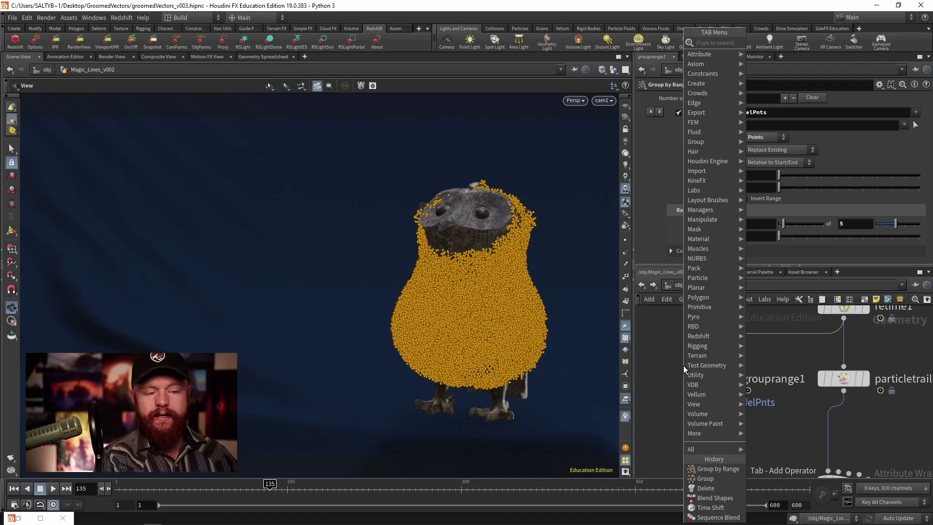
pyautogui.write('blast')
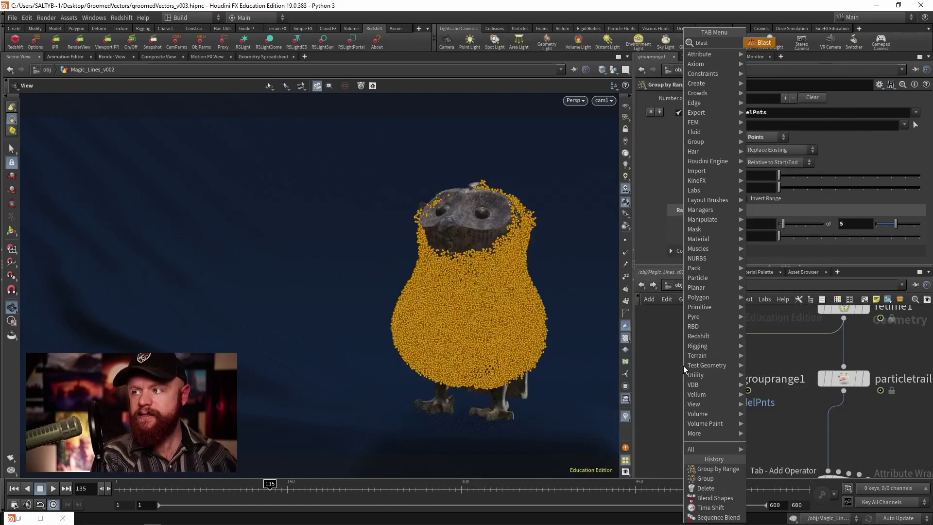
pyautogui.press('Return')
# Step: Set blast1's group to '* ^delPnts' with Points type, and compare point counts with grouprange1
pyautogui.click(910, 99)
pyautogui.click(878, 115)
pyautogui.click(766, 98)
pyautogui.write('* ^delPnts')
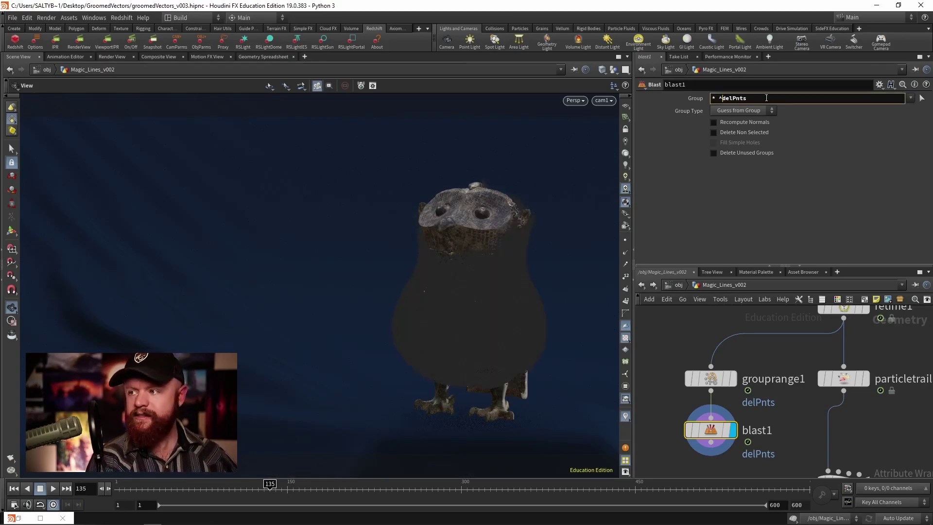
pyautogui.press('Return')
pyautogui.click(756, 110)
pyautogui.click(738, 138)
pyautogui.middleClick(715, 431)
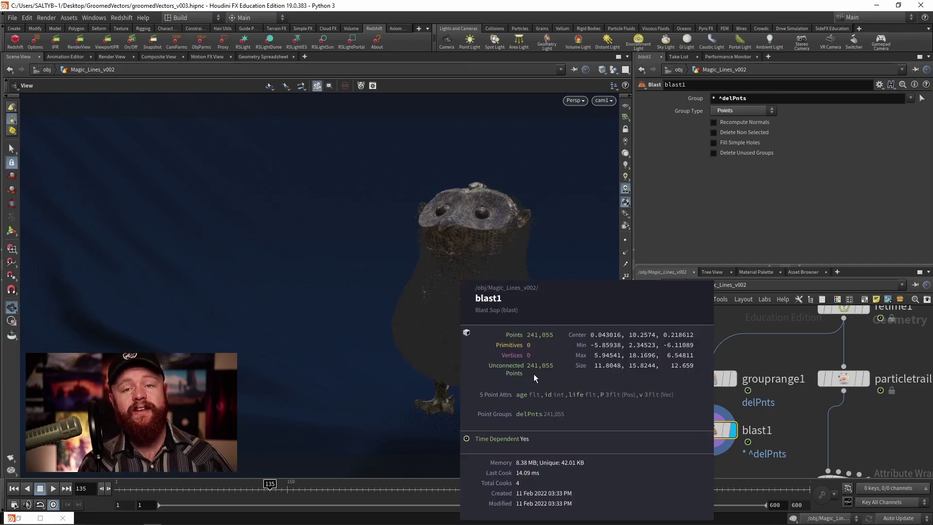
pyautogui.middleClick(717, 380)
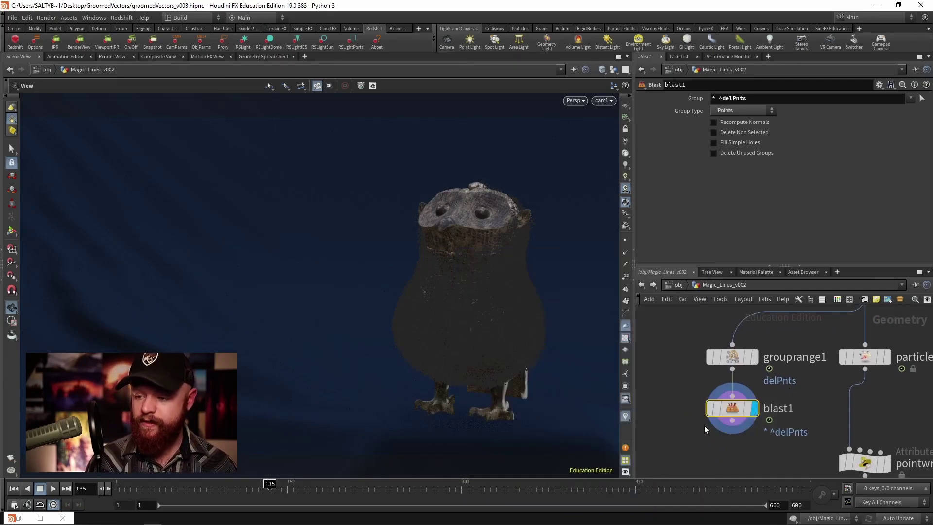
# Step: Move the downstream nodes lower to make room below blast1
pyautogui.scroll(-8, 706, 434)
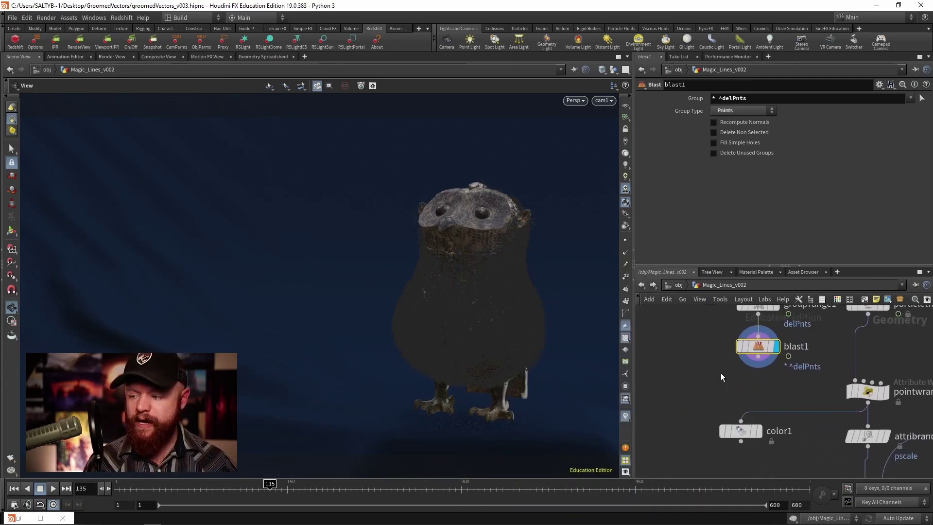
pyautogui.scroll(-3, 729, 366)
pyautogui.moveTo(833, 422); pyautogui.dragTo(724, 315)
pyautogui.keyDown('shift'); pyautogui.moveTo(816, 334); pyautogui.dragTo(859, 376); pyautogui.keyUp('shift')
pyautogui.moveTo(754, 369); pyautogui.dragTo(769, 424)
pyautogui.scroll(4, 814, 378)
pyautogui.scroll(4, 724, 400)
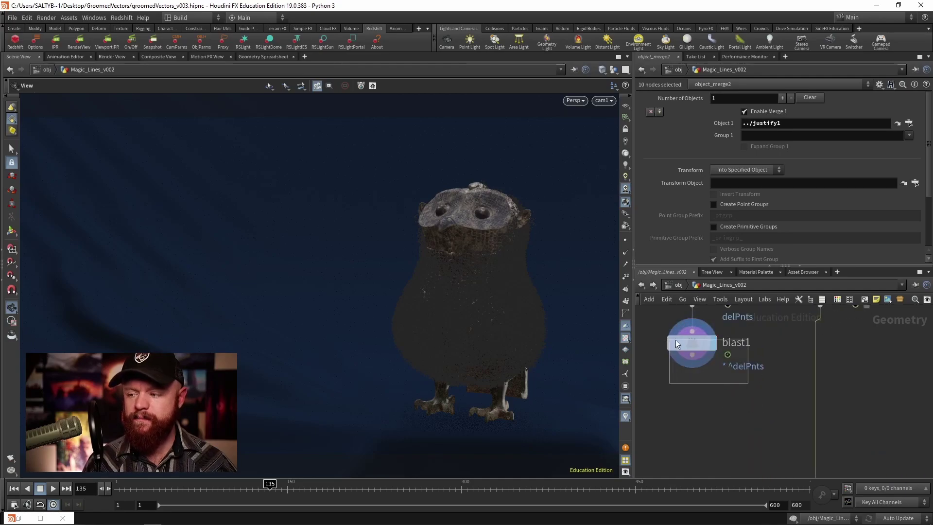
# Step: Add a Particle Trail node below blast1, producing white trails across the owl
pyautogui.click(685, 343)
pyautogui.press('Tab')
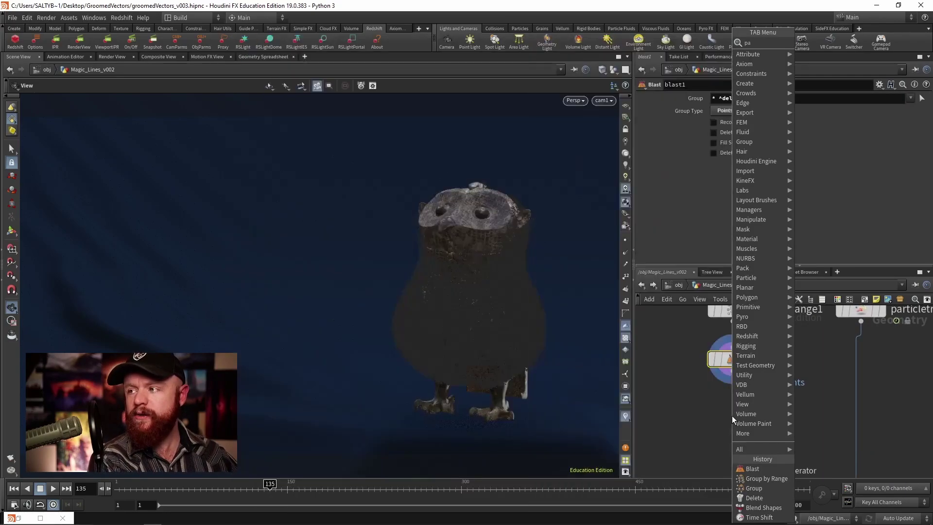
pyautogui.write('particle')
pyautogui.press('Escape')
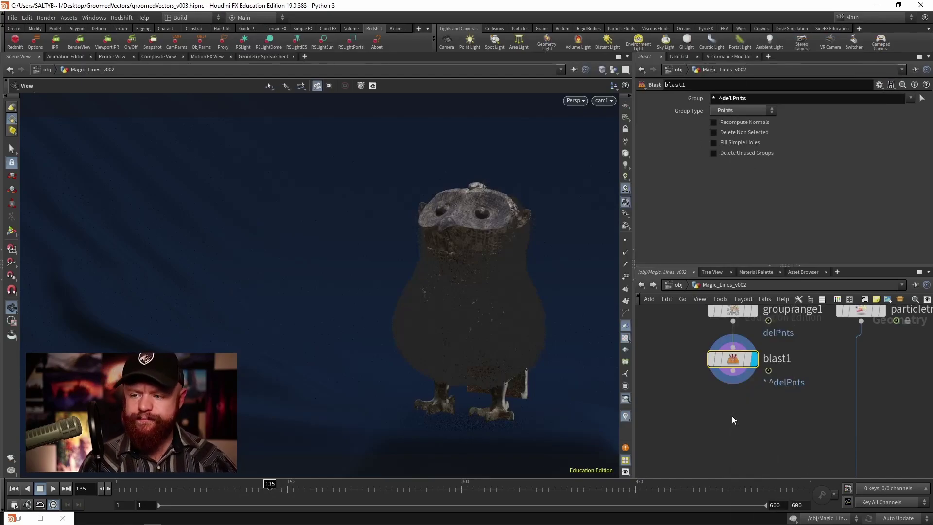
pyautogui.click(768, 396)
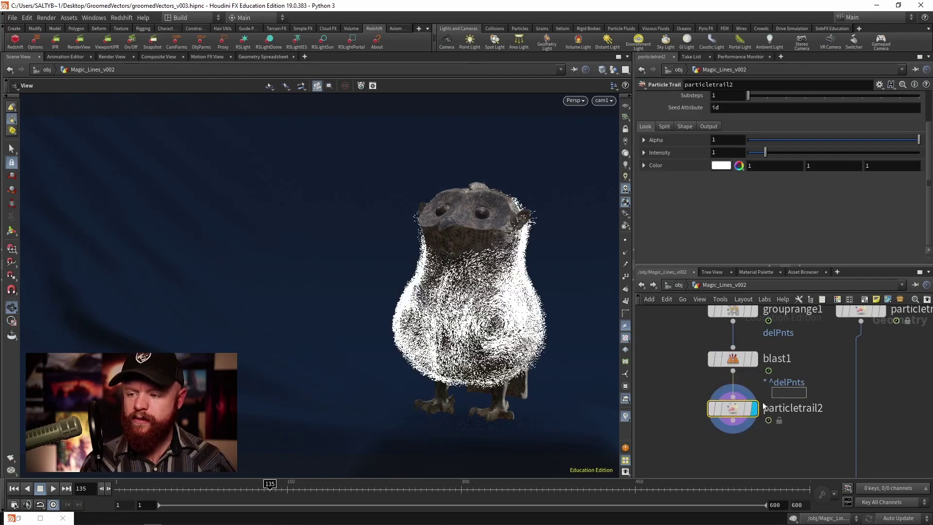
pyautogui.scroll(5, 445, 315)
pyautogui.scroll(10, 446, 315)
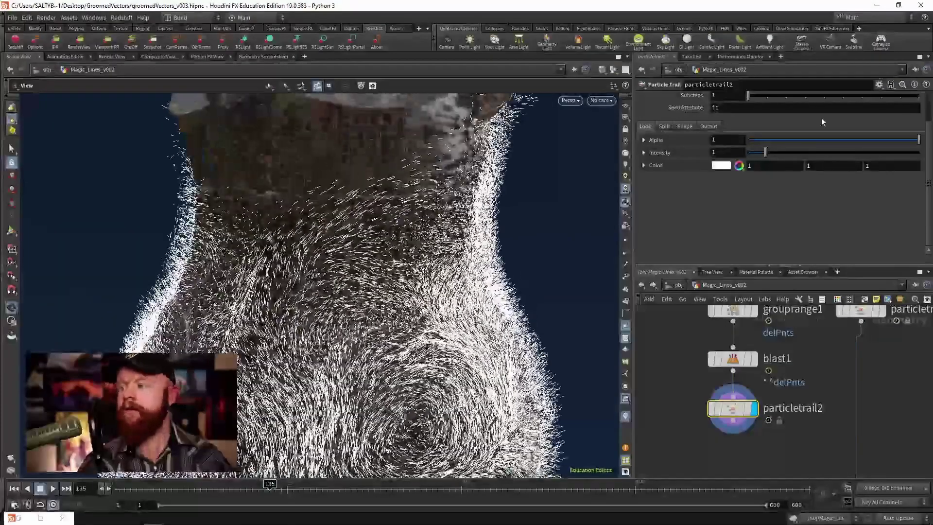
pyautogui.scroll(2, 722, 129)
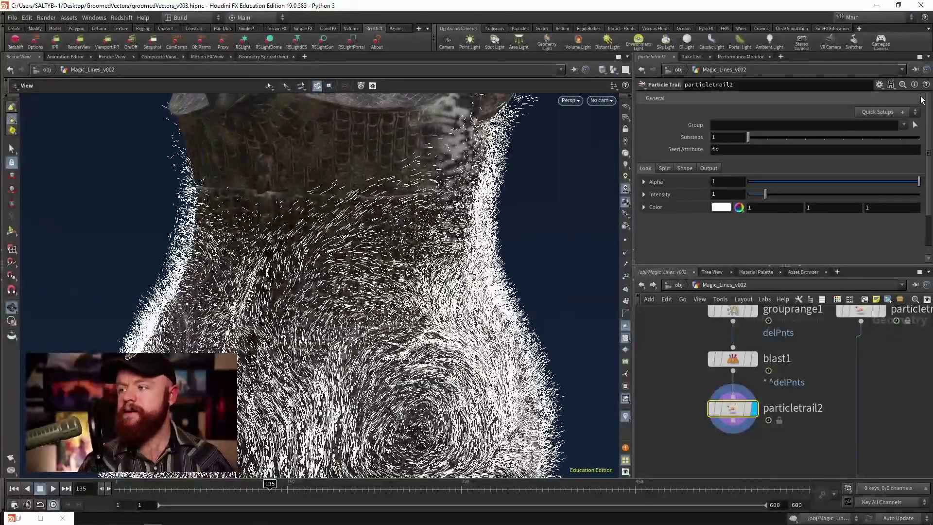
# Step: Set particletrail2's Seed Attribute to id and Substeps to 4
pyautogui.click(714, 148)
pyautogui.write('id')
pyautogui.click(714, 138)
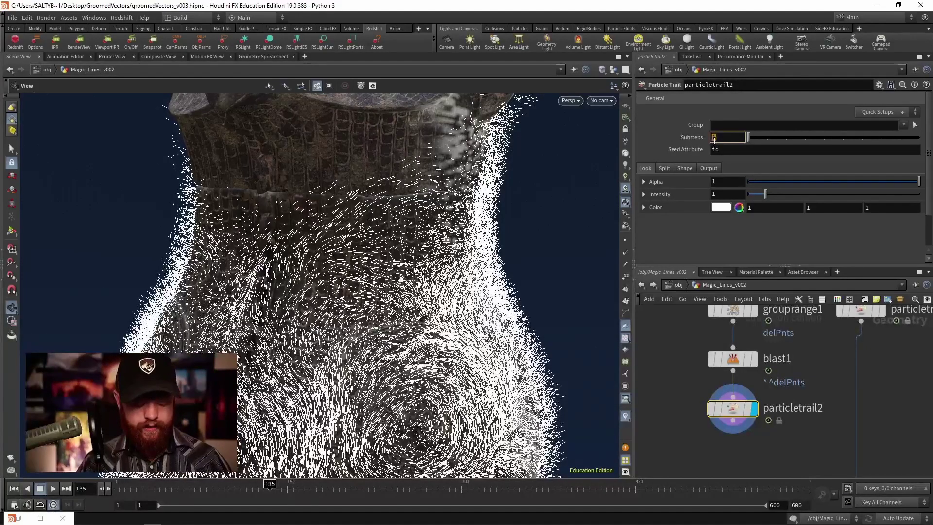
pyautogui.write('3')
pyautogui.press('Return')
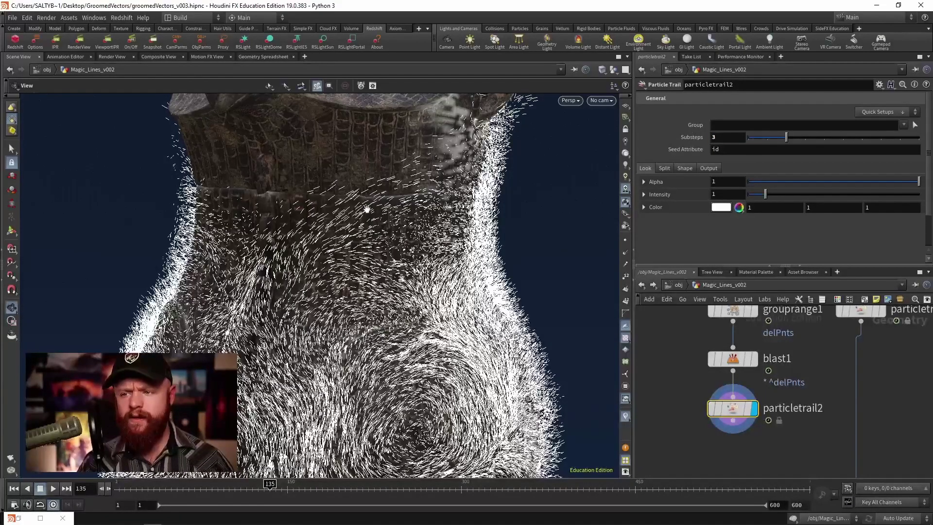
pyautogui.scroll(5, 364, 208)
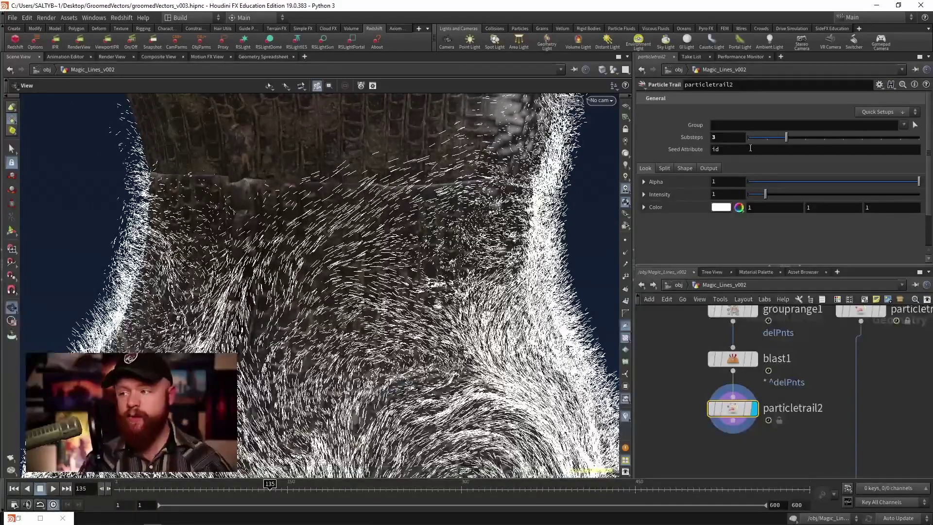
pyautogui.doubleClick(721, 137)
pyautogui.write('4')
pyautogui.press('Return')
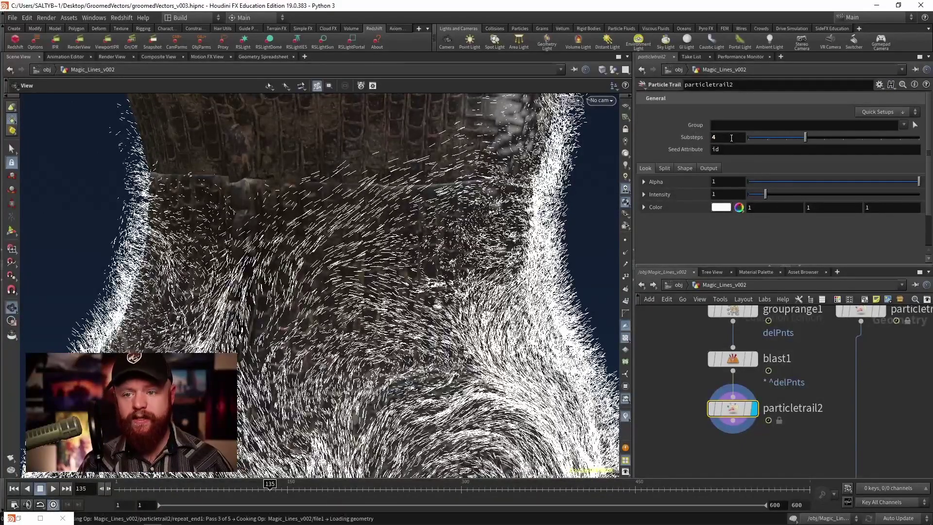
# Step: On the Shape tab, set the trail Frame Duration to 7 to lengthen the strands
pyautogui.click(687, 168)
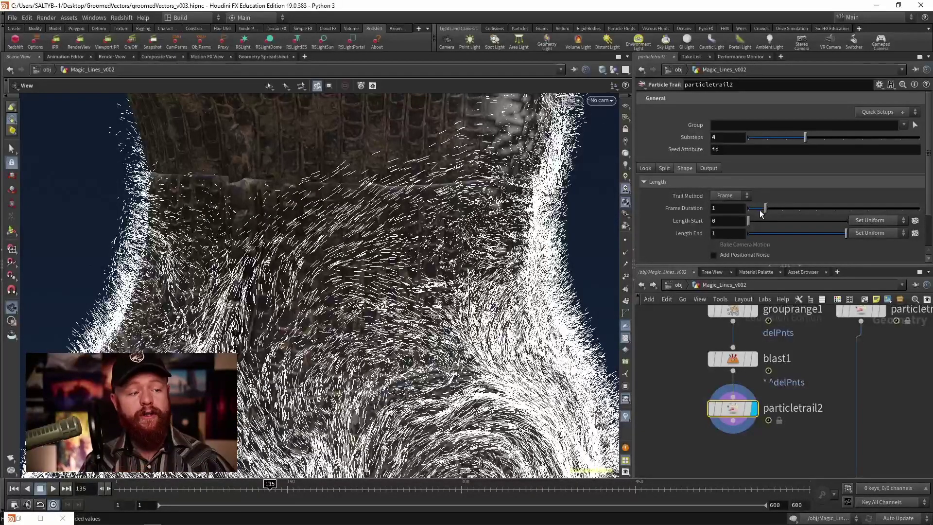
pyautogui.click(728, 207)
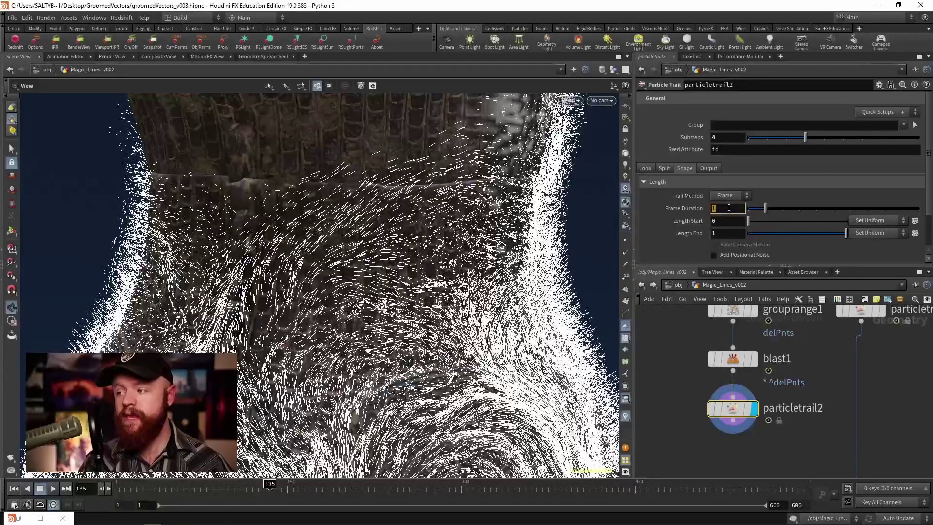
pyautogui.write('5')
pyautogui.press('Return')
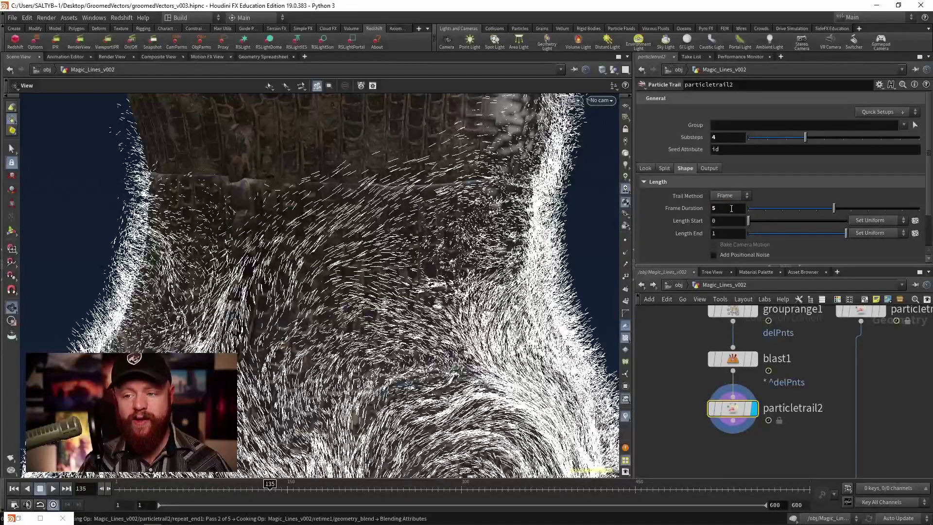
pyautogui.moveTo(281, 246); pyautogui.dragTo(294, 187)
pyautogui.click(724, 208)
pyautogui.write('7')
pyautogui.press('Return')
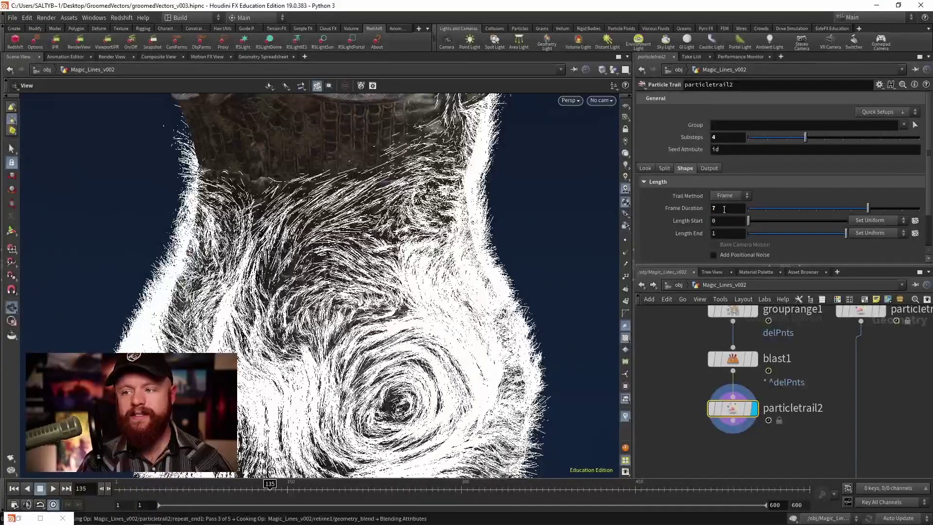
pyautogui.moveTo(340, 243); pyautogui.dragTo(369, 184)
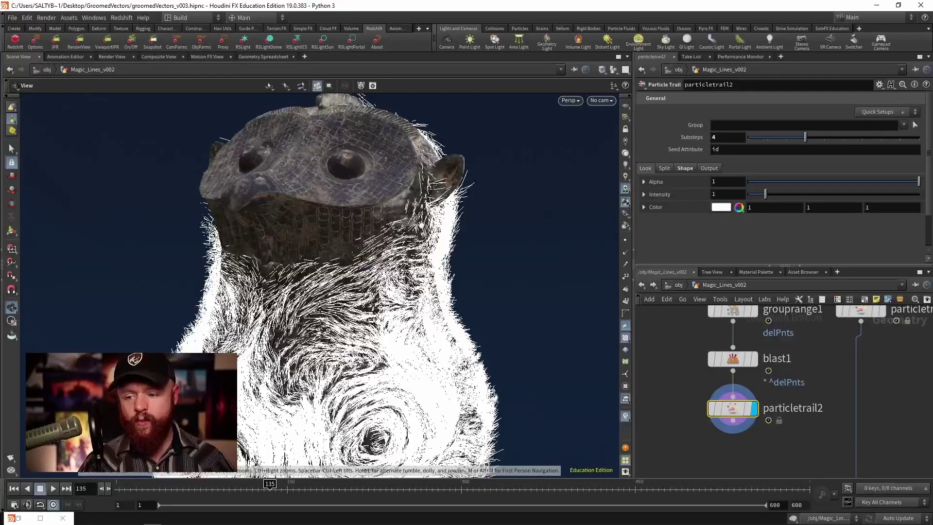
pyautogui.keyDown('alt'); pyautogui.moveTo(340, 311); pyautogui.dragTo(338, 268); pyautogui.keyUp('alt')
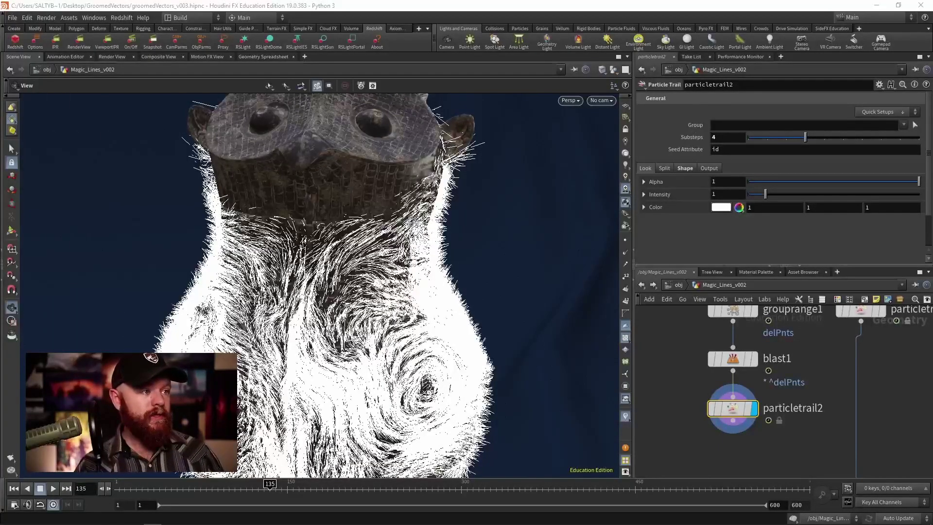
pyautogui.hotkey('alt', 'Tab')
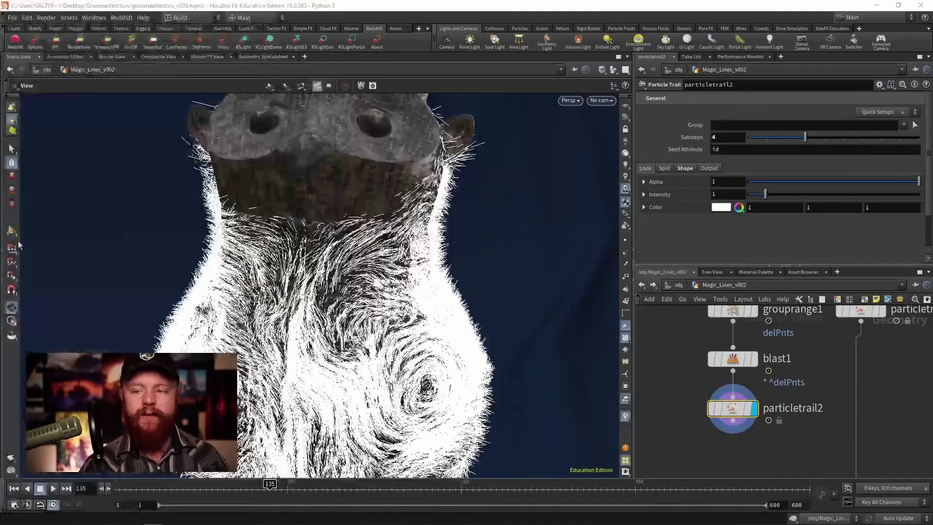
# Step: Enable alpha Scale Along Length, set cooking to manual, and shape the ramp to peak mid-trail
pyautogui.click(644, 181)
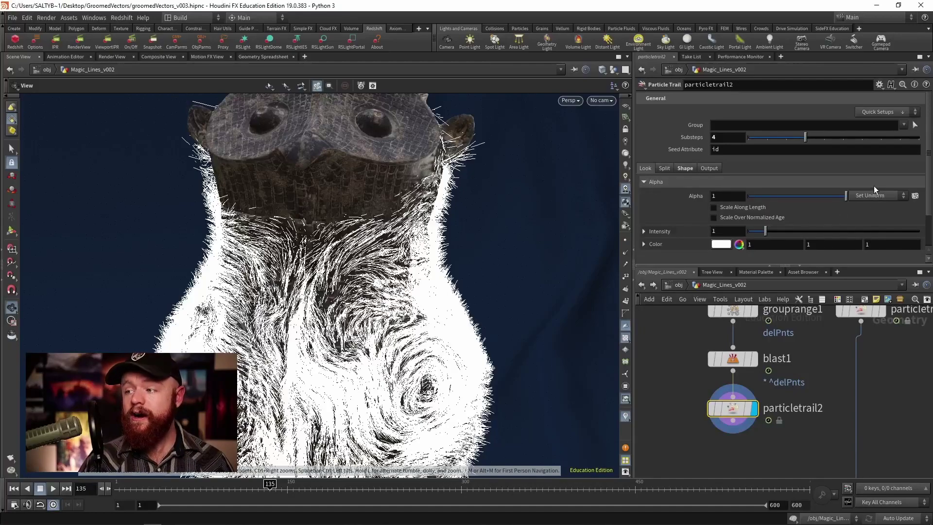
pyautogui.click(733, 208)
pyautogui.scroll(-2, 861, 194)
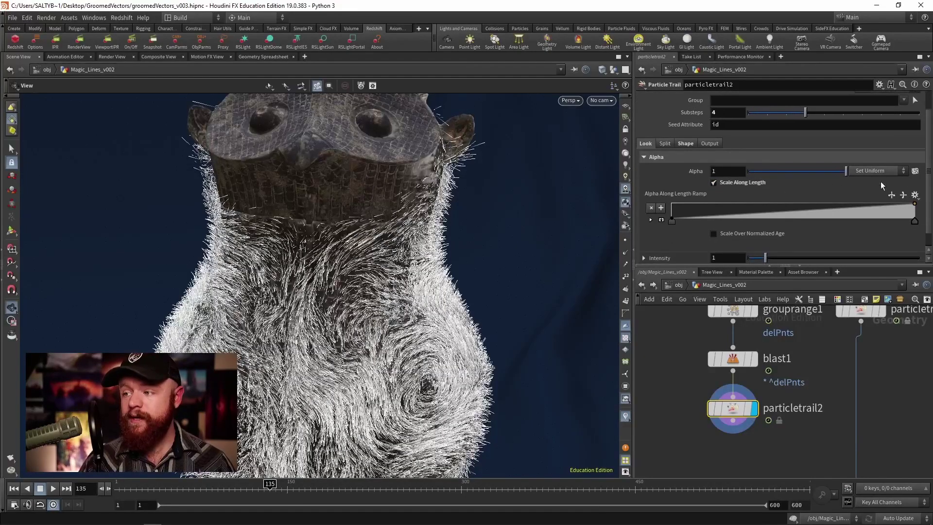
pyautogui.click(898, 518)
pyautogui.click(896, 516)
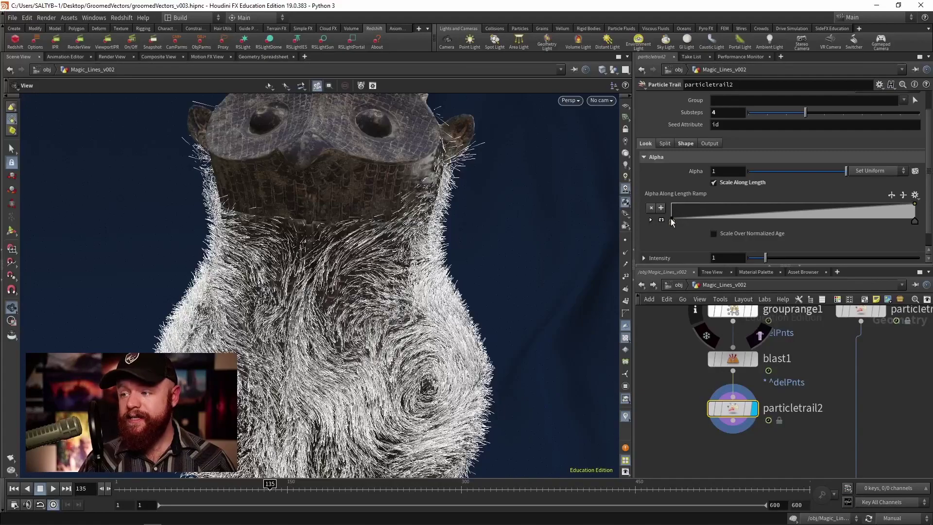
pyautogui.moveTo(915, 204); pyautogui.dragTo(916, 225)
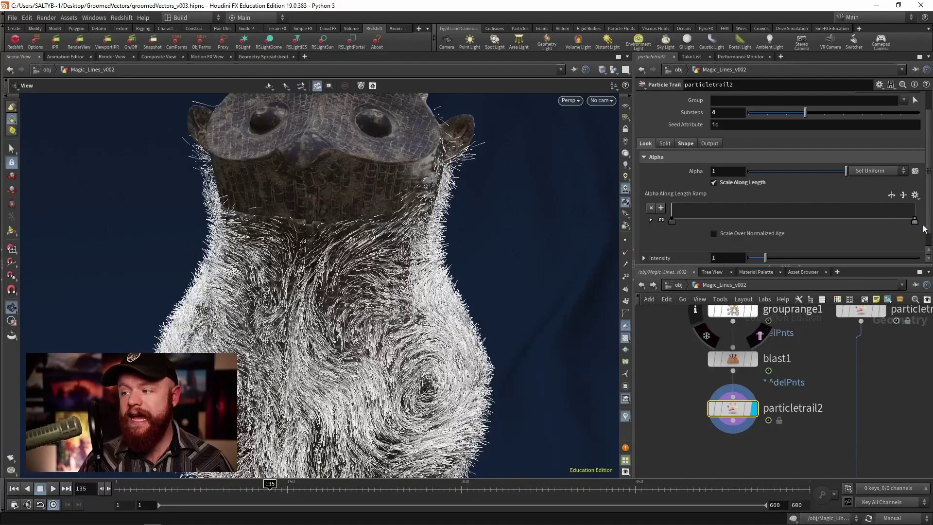
pyautogui.moveTo(788, 216); pyautogui.dragTo(788, 205)
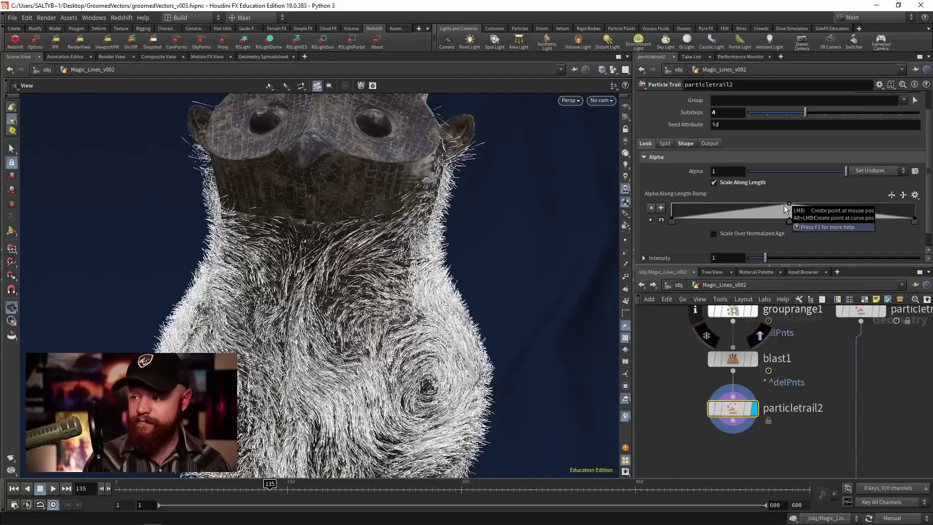
# Step: Launch Snip & Sketch from the Start menu search, then refocus Houdini
pyautogui.press('super')
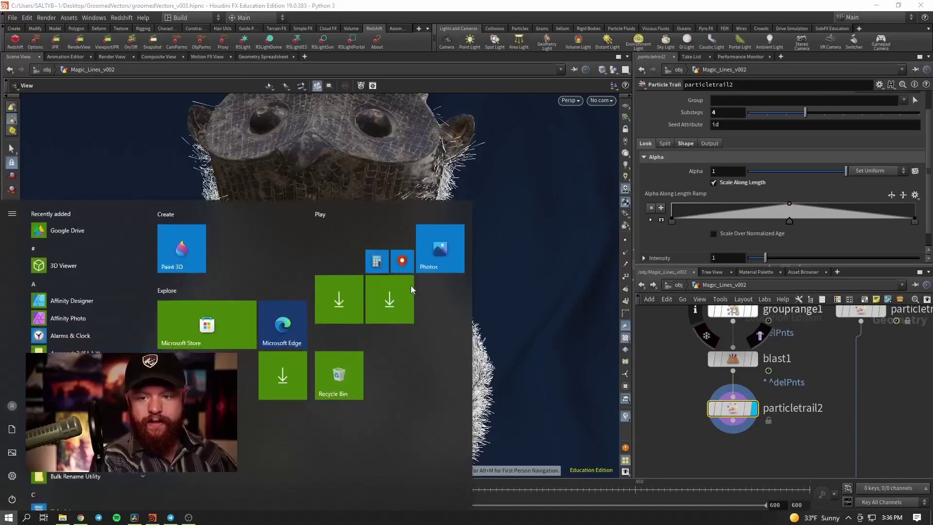
pyautogui.press('Escape')
pyautogui.press('super')
pyautogui.write('sn')
pyautogui.press('Return')
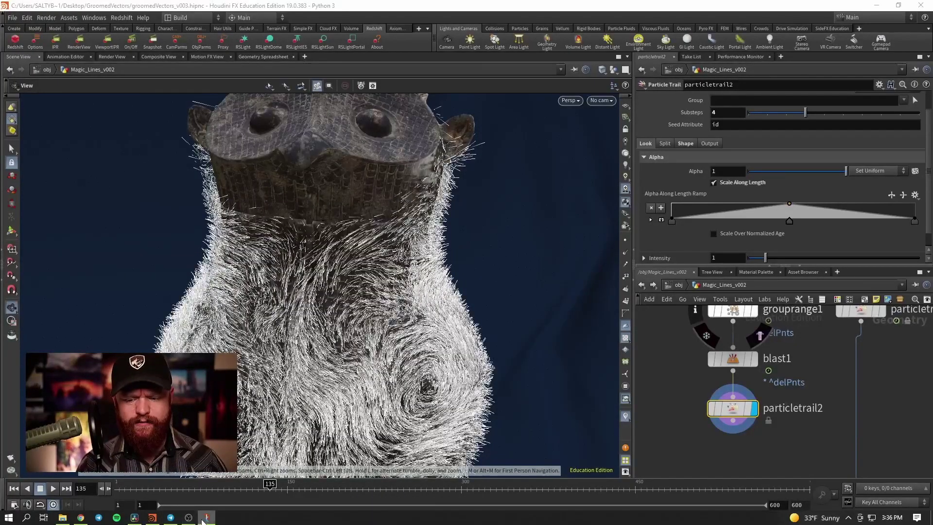
pyautogui.click(206, 517)
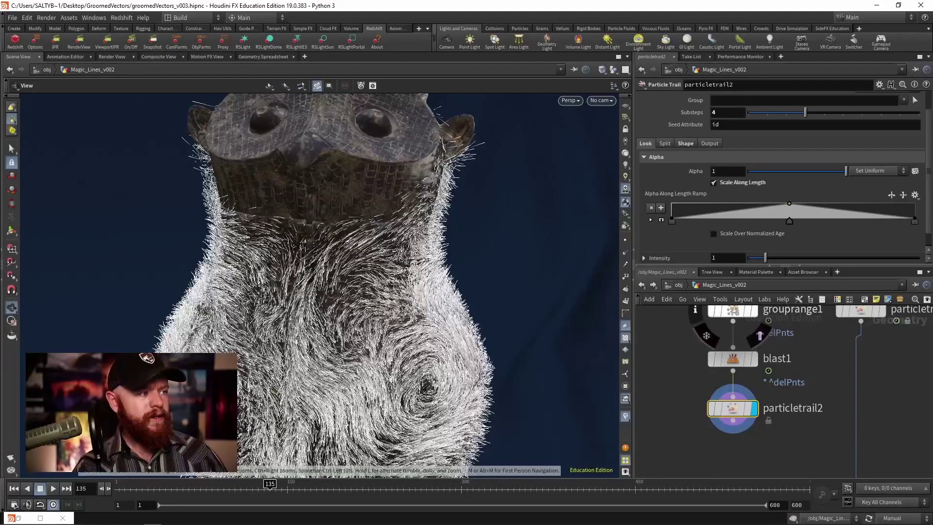
# Step: Snip the owl viewport, draw a yellow rectangle and X on it, then close the snip
pyautogui.press('super+shift+s')
pyautogui.moveTo(21, 94); pyautogui.dragTo(619, 475)
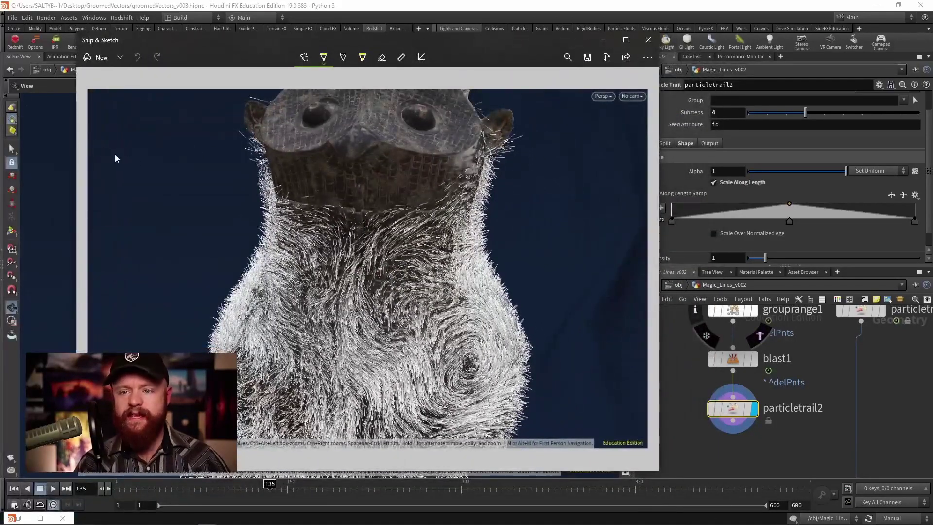
pyautogui.moveTo(112, 163)
pyautogui.mouseDown()
pyautogui.moveTo(220, 162)
pyautogui.moveTo(216, 139)
pyautogui.moveTo(107, 141)
pyautogui.moveTo(149, 142)
pyautogui.moveTo(161, 160)
pyautogui.moveTo(117, 154)
pyautogui.mouseUp()
pyautogui.moveTo(205, 146)
pyautogui.mouseDown()
pyautogui.moveTo(214, 153)
pyautogui.moveTo(205, 153)
pyautogui.mouseUp()
pyautogui.click(602, 40)
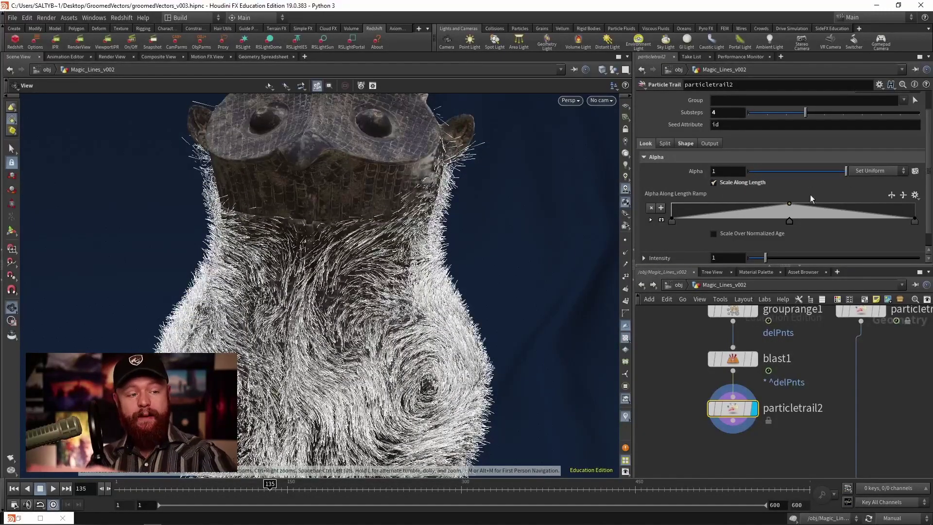
# Step: Enable alpha Scale Over Normalized Age with a middle peak key and the left key at 0
pyautogui.scroll(-2, 923, 146)
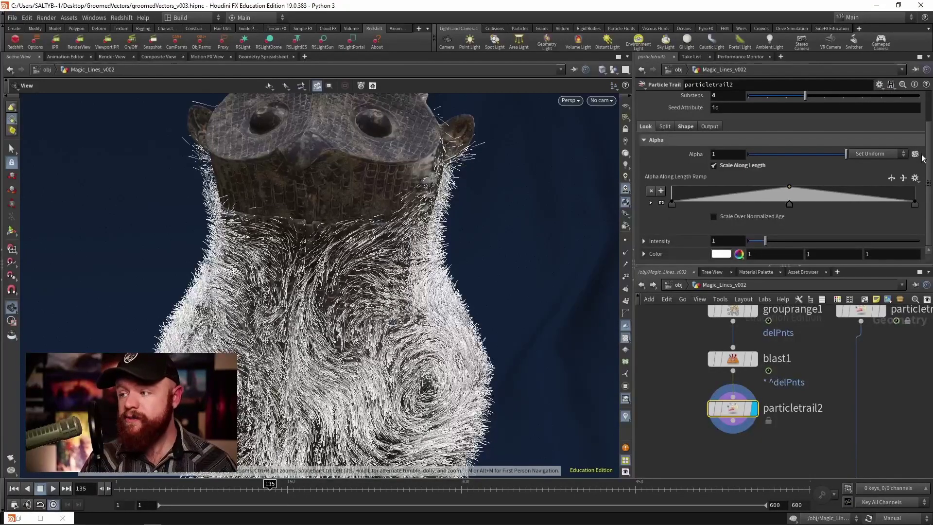
pyautogui.click(714, 217)
pyautogui.scroll(-2, 770, 215)
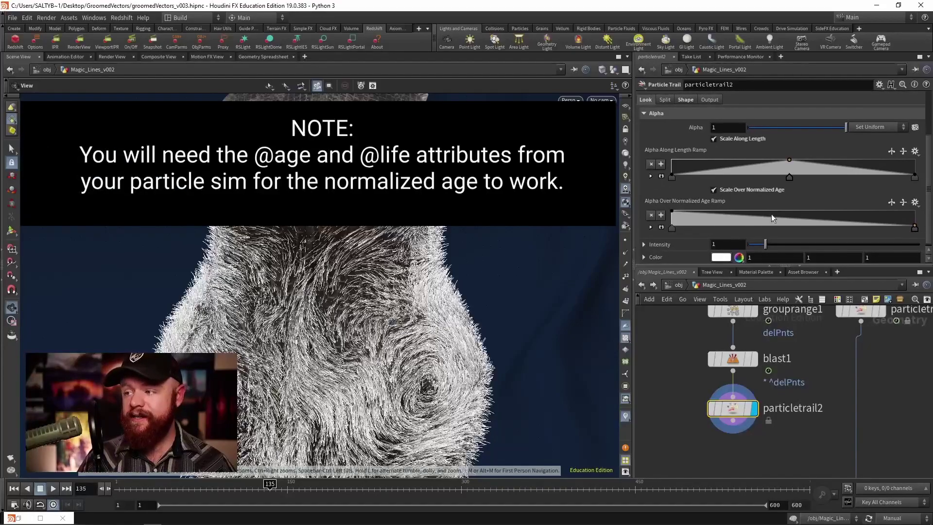
pyautogui.click(785, 214)
pyautogui.moveTo(673, 212); pyautogui.dragTo(668, 235)
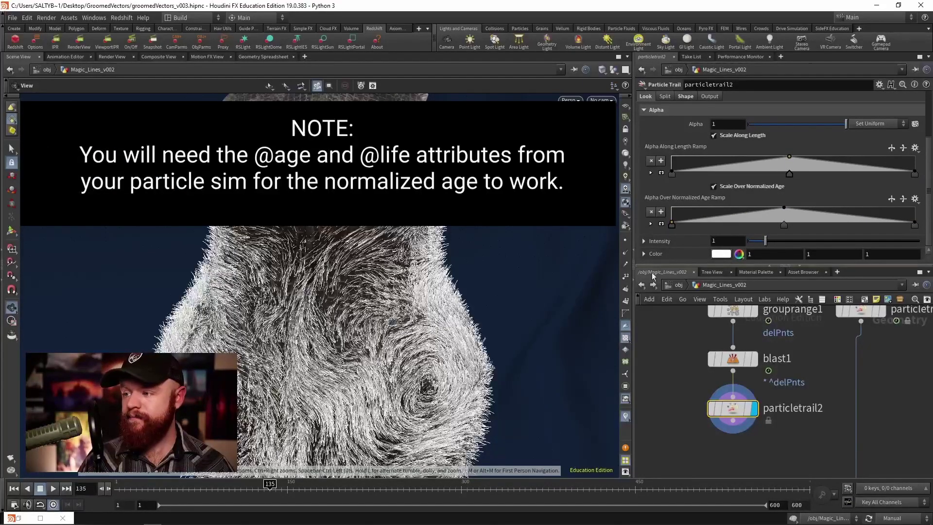
# Step: Expand the Color settings and turn on Color Along Length
pyautogui.click(643, 253)
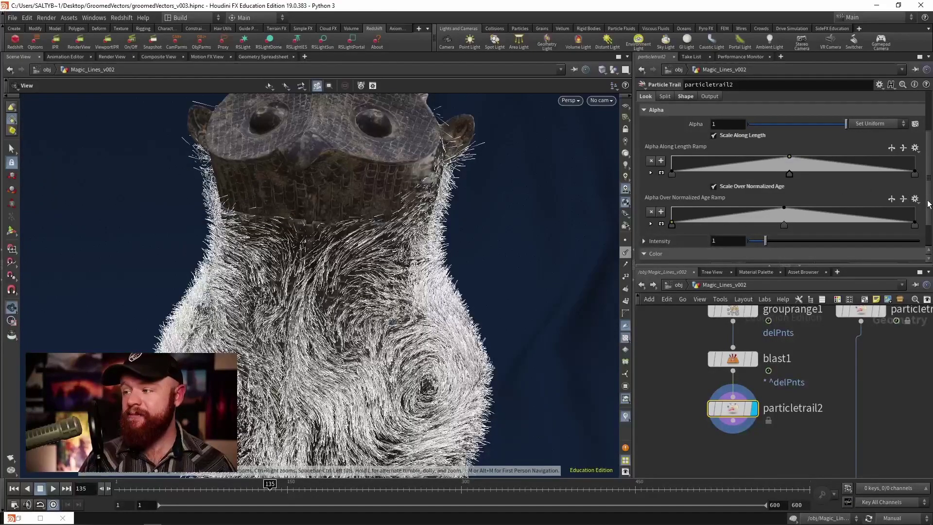
pyautogui.scroll(-2, 704, 243)
pyautogui.click(714, 242)
pyautogui.scroll(-2, 774, 234)
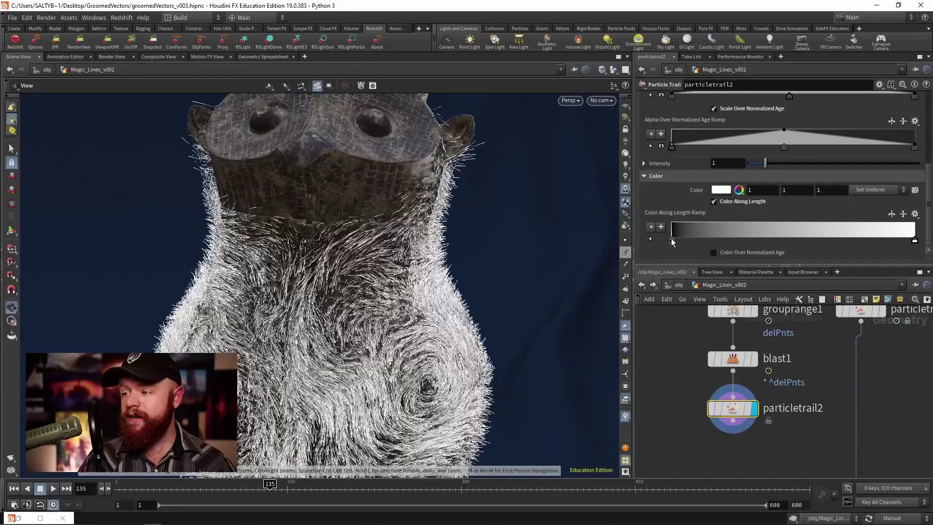
# Step: Colour the ramp keys: right end black, a red key mid-ramp, and a green key near the start
pyautogui.doubleClick(914, 239)
pyautogui.moveTo(735, 182); pyautogui.dragTo(705, 189)
pyautogui.click(853, 25)
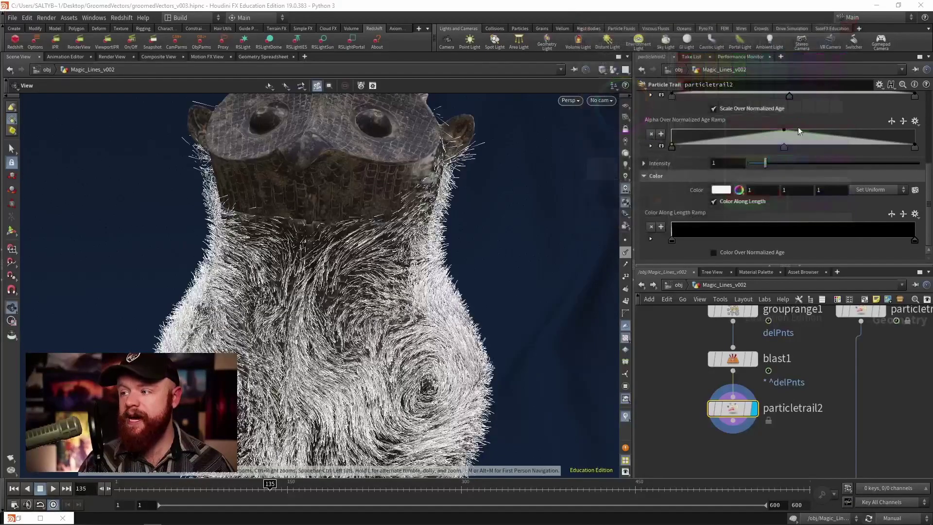
pyautogui.doubleClick(778, 232)
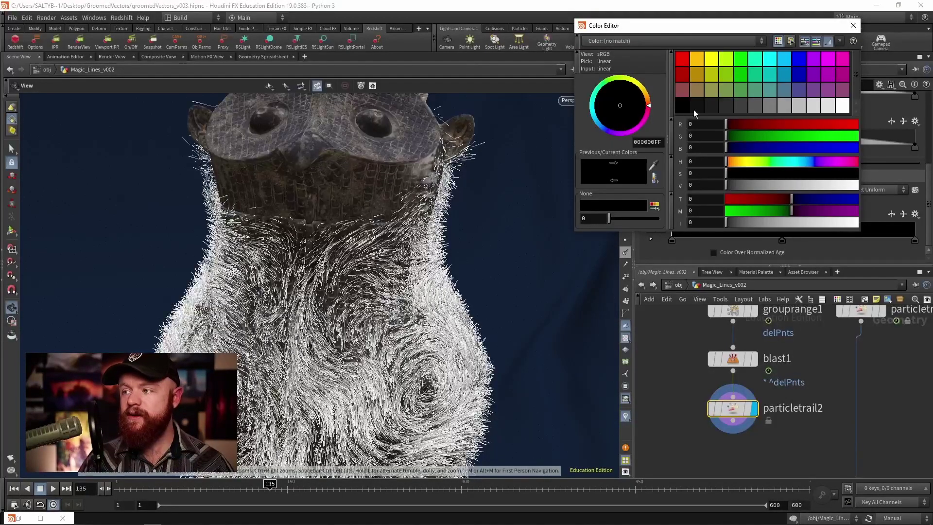
pyautogui.click(697, 58)
pyautogui.click(685, 61)
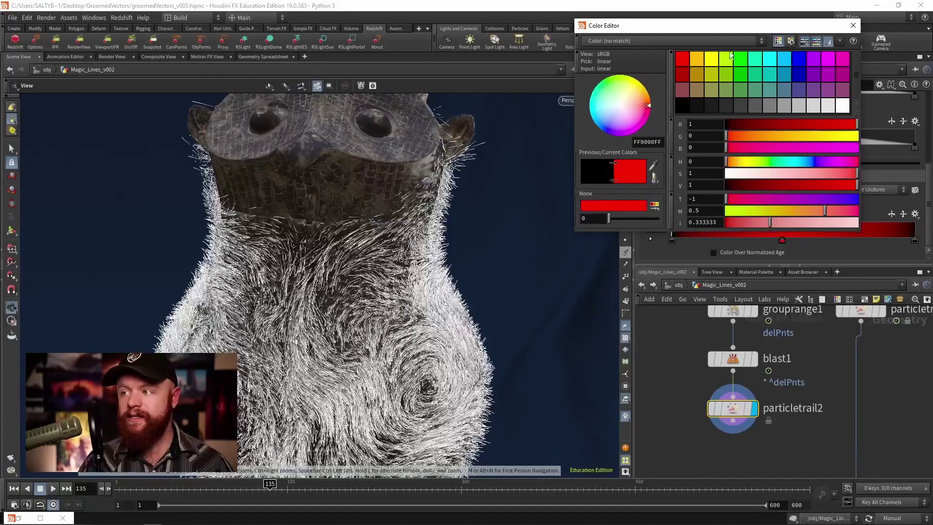
pyautogui.click(853, 25)
pyautogui.doubleClick(712, 240)
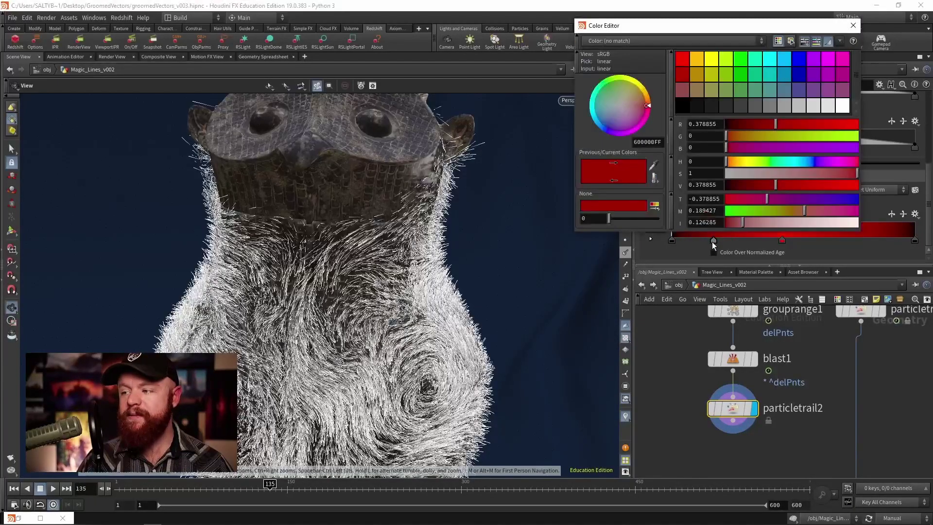
pyautogui.click(725, 74)
pyautogui.click(853, 25)
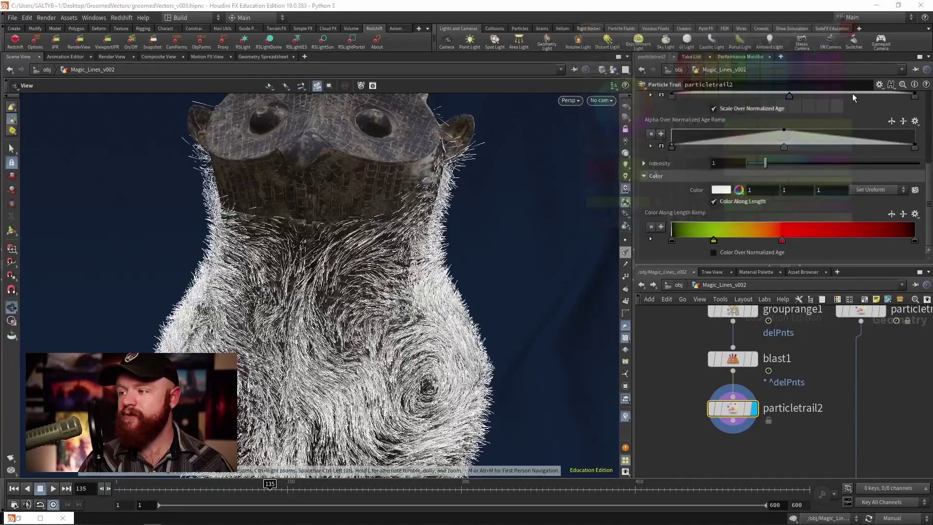
# Step: Recolour the right-end key from blue to yellow, add another red key, and spread the warm keys
pyautogui.doubleClick(872, 239)
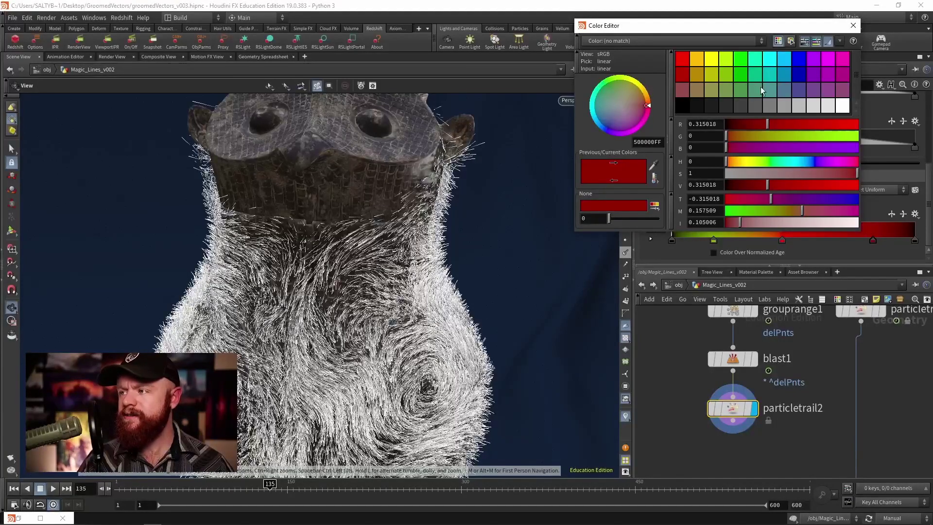
pyautogui.click(791, 77)
pyautogui.click(852, 25)
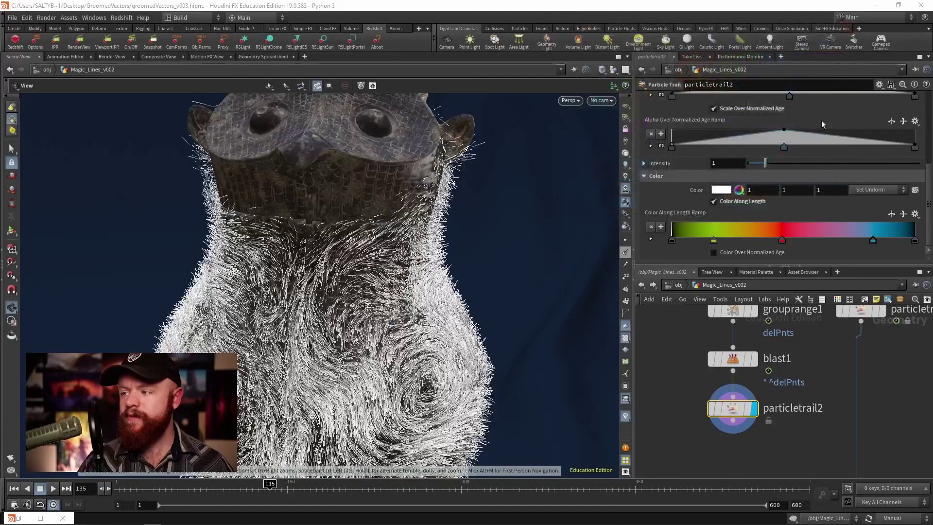
pyautogui.doubleClick(872, 239)
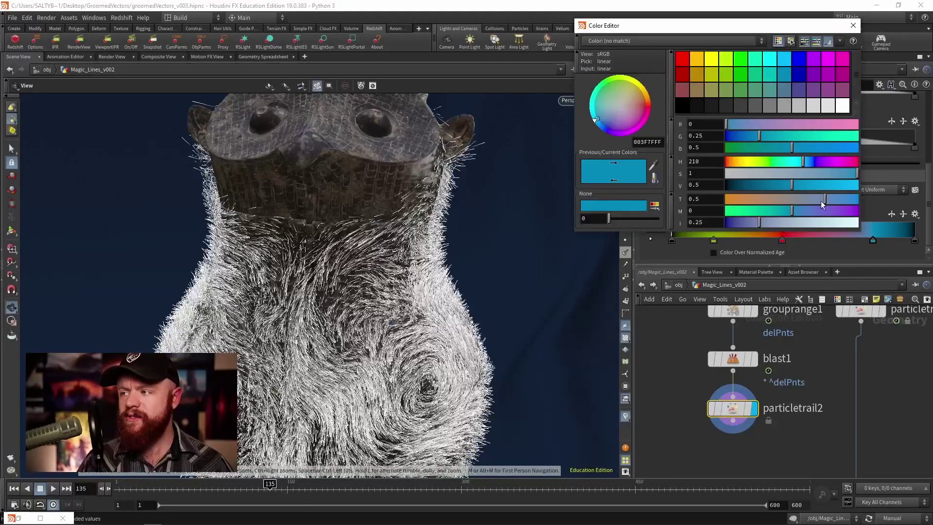
pyautogui.click(751, 78)
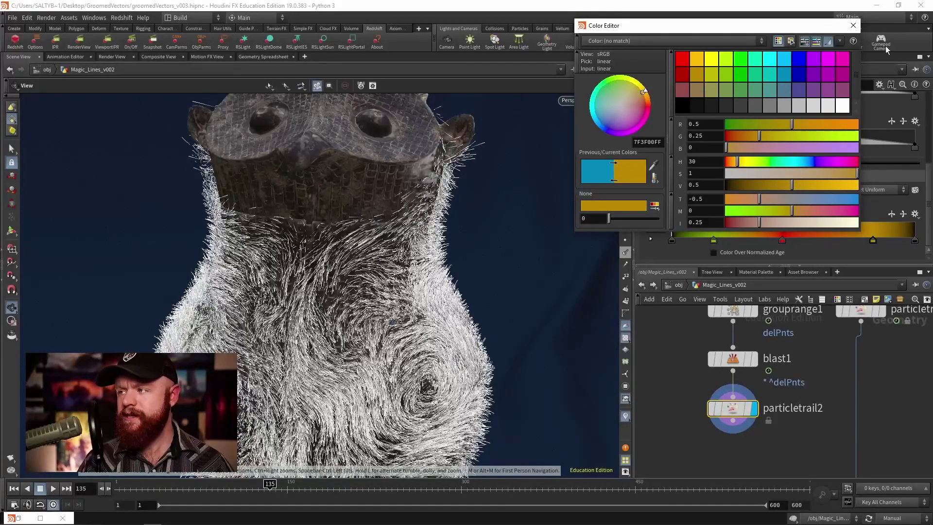
pyautogui.click(849, 27)
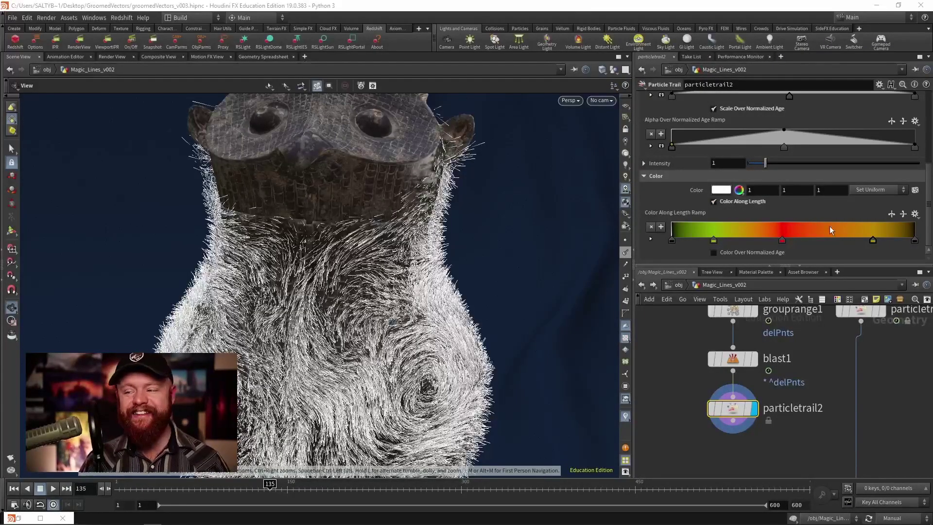
pyautogui.click(803, 240)
pyautogui.moveTo(781, 240); pyautogui.dragTo(744, 240)
pyautogui.moveTo(774, 240); pyautogui.dragTo(776, 240)
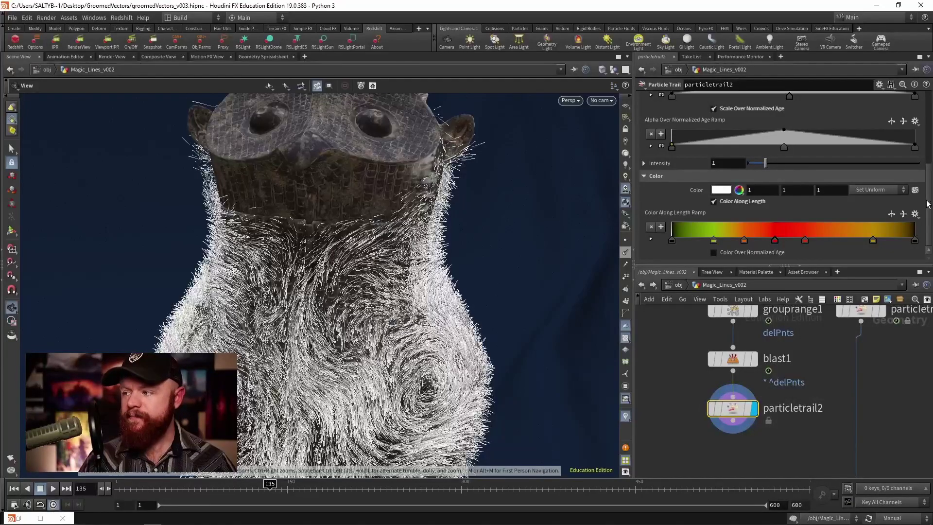
# Step: Switch cooking to Auto Update so the red trails appear, and check particletrail2's node info
pyautogui.scroll(4, 918, 161)
pyautogui.scroll(-4, 918, 160)
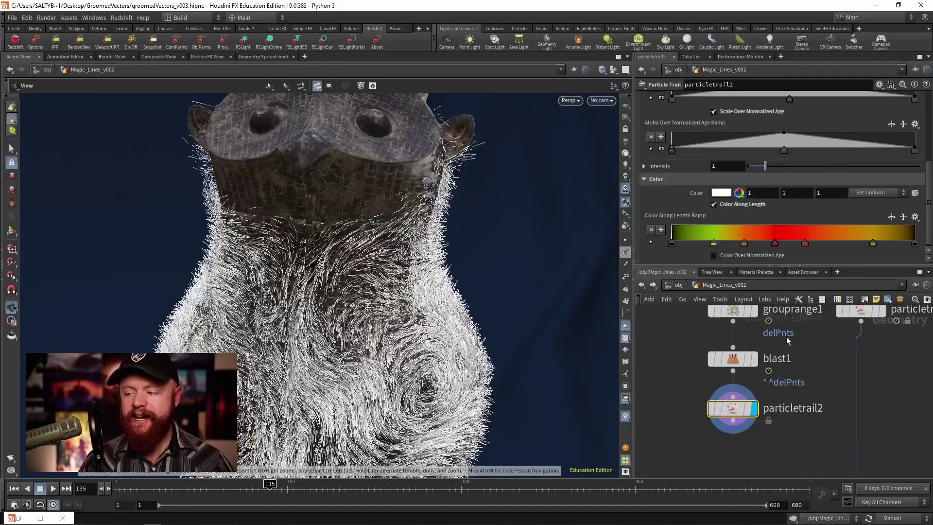
pyautogui.middleClick(726, 415)
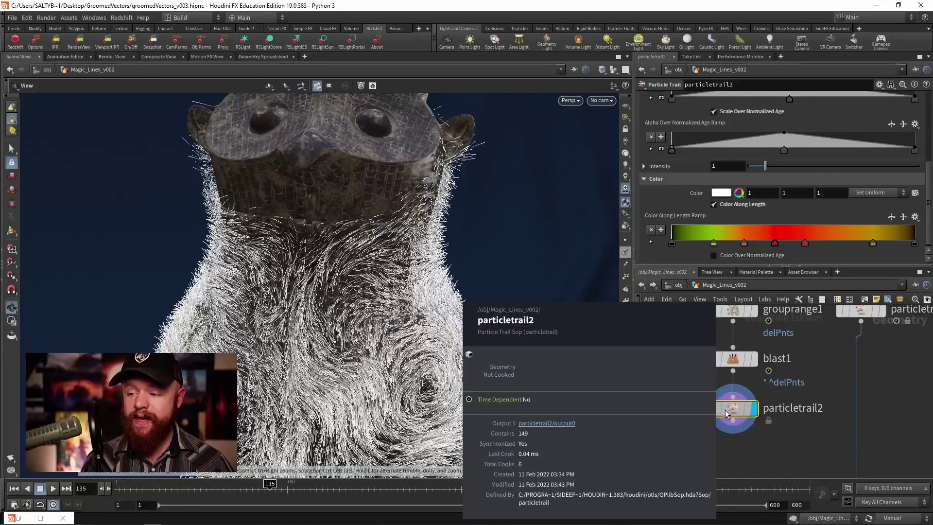
pyautogui.click(892, 517)
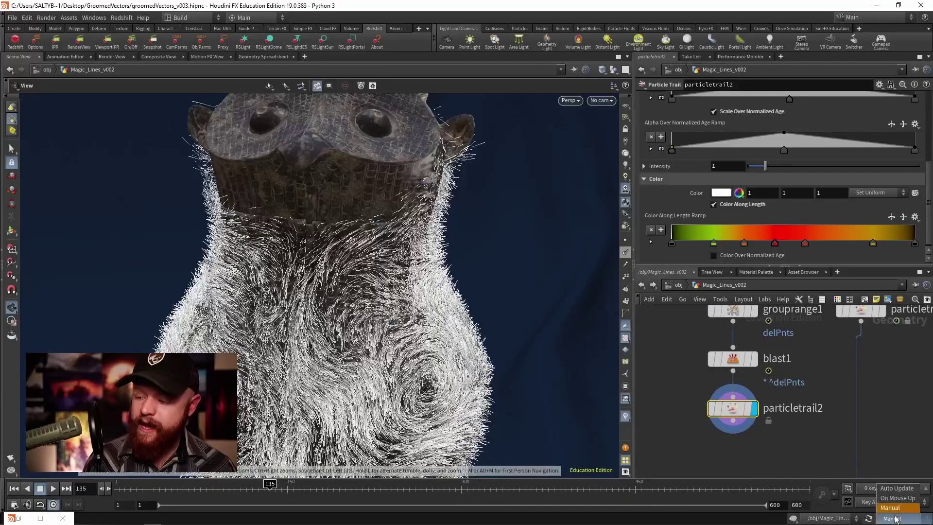
pyautogui.click(896, 487)
pyautogui.middleClick(734, 410)
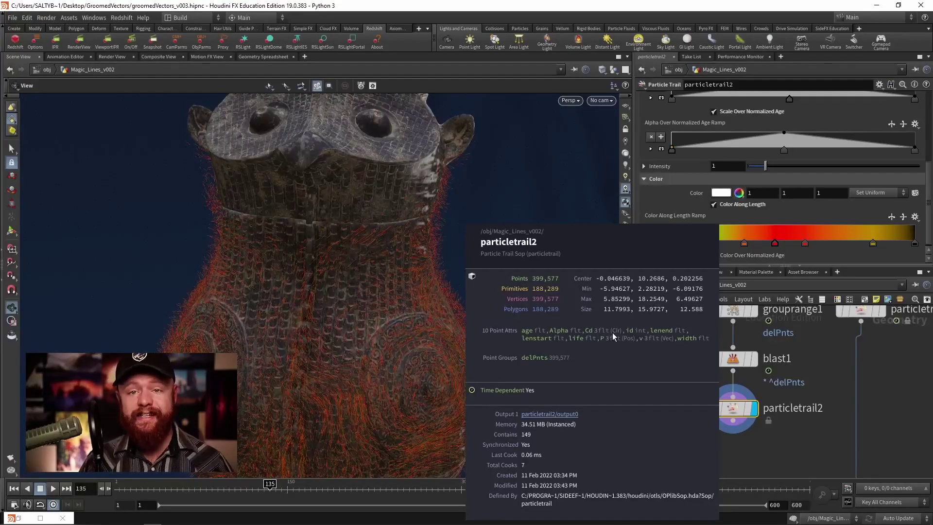
# Step: Navigate up to object level and into the /mat material network
pyautogui.moveTo(752, 402)
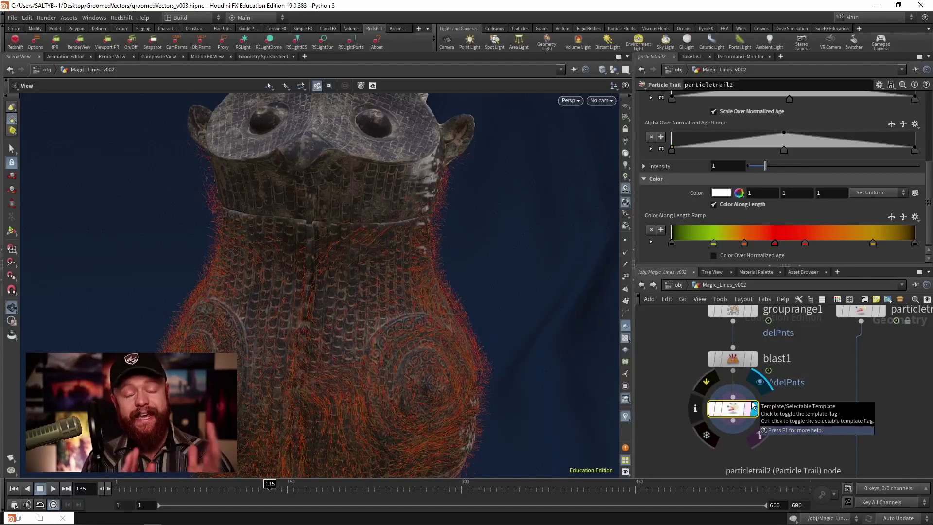
pyautogui.click(678, 284)
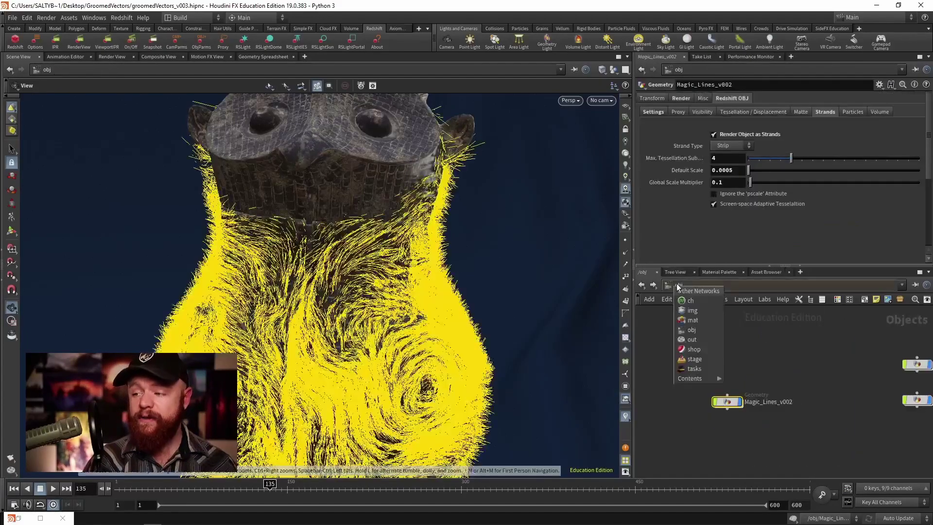
pyautogui.click(711, 320)
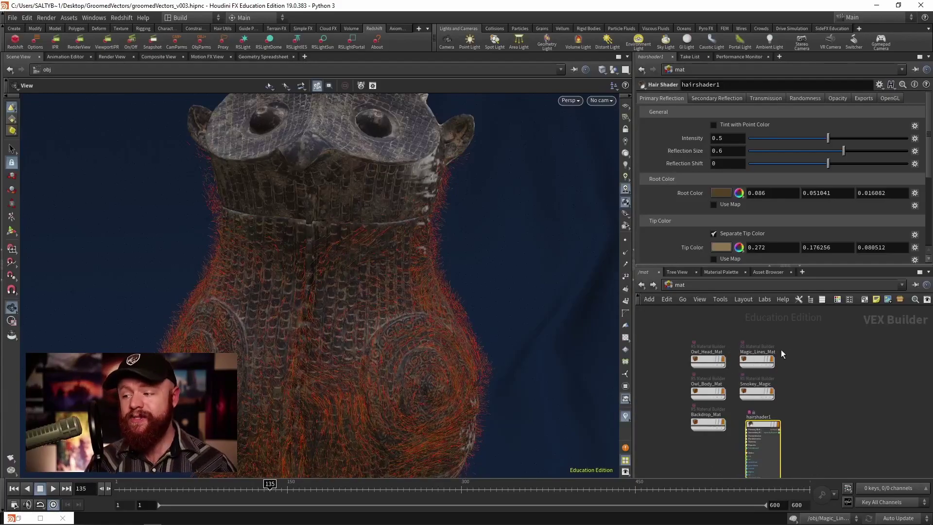
# Step: Inside Magic_Lines_Mat, inspect the ParticleAttributeLookup nodes reading Alpha and Cd
pyautogui.scroll(3, 784, 346)
pyautogui.click(761, 385)
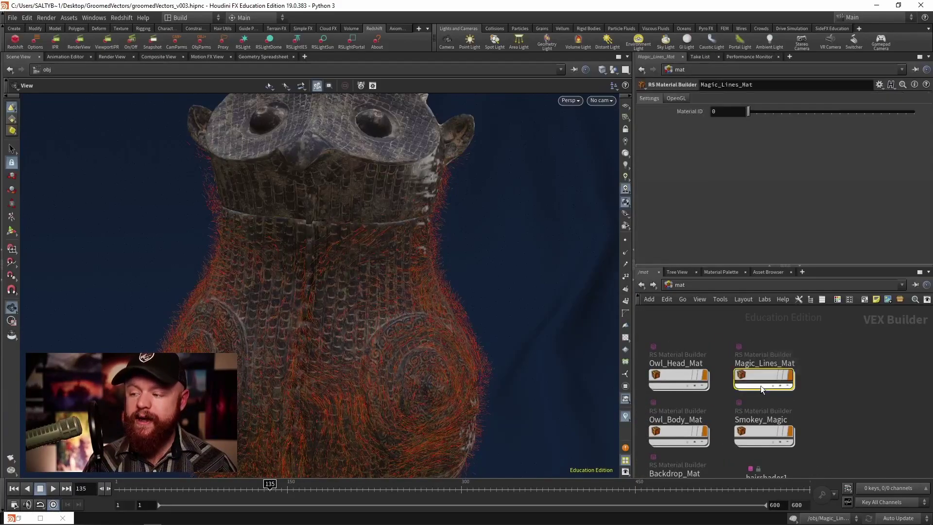
pyautogui.doubleClick(760, 384)
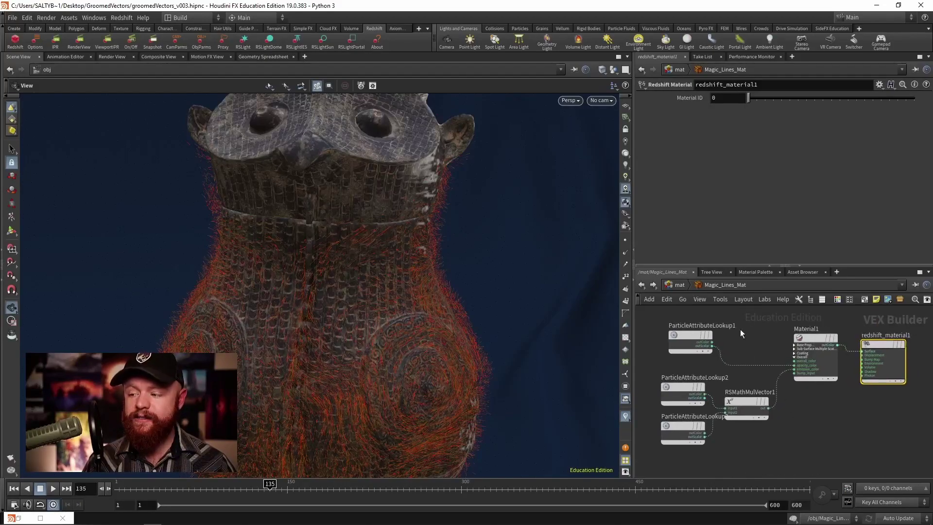
pyautogui.scroll(3, 732, 328)
pyautogui.click(730, 360)
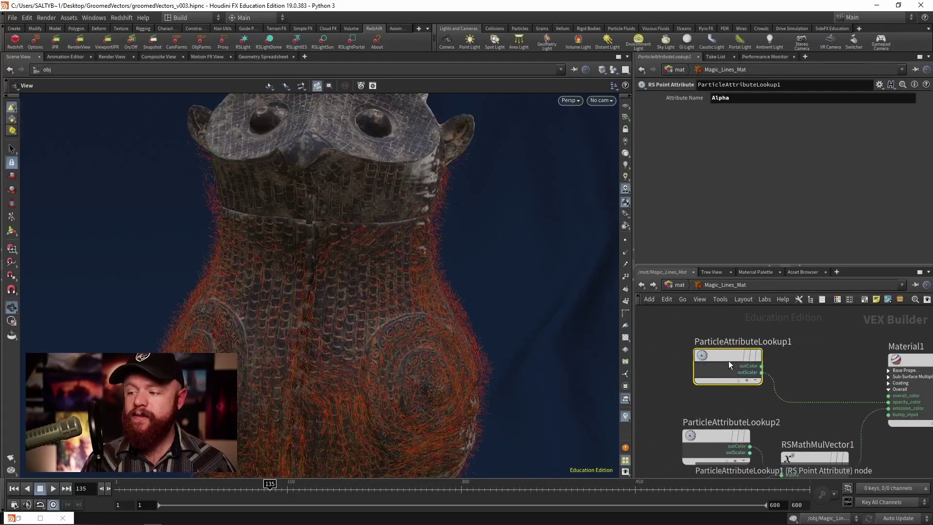
pyautogui.moveTo(730, 360); pyautogui.dragTo(701, 348)
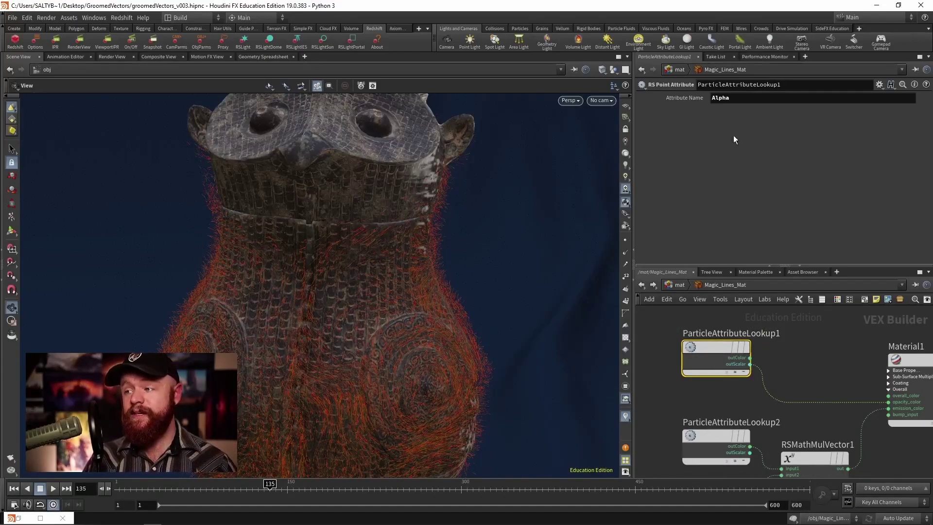
pyautogui.scroll(5, 751, 337)
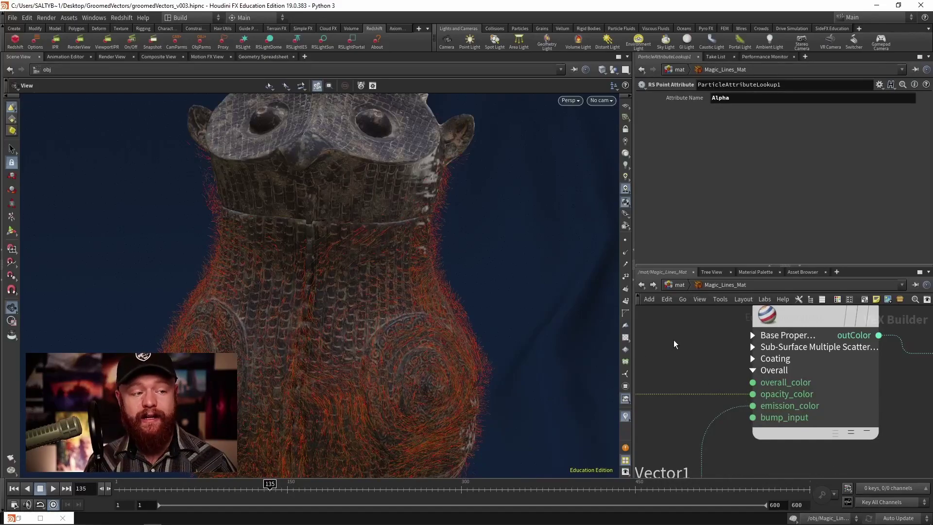
pyautogui.moveTo(682, 325); pyautogui.dragTo(692, 310, button='middle')
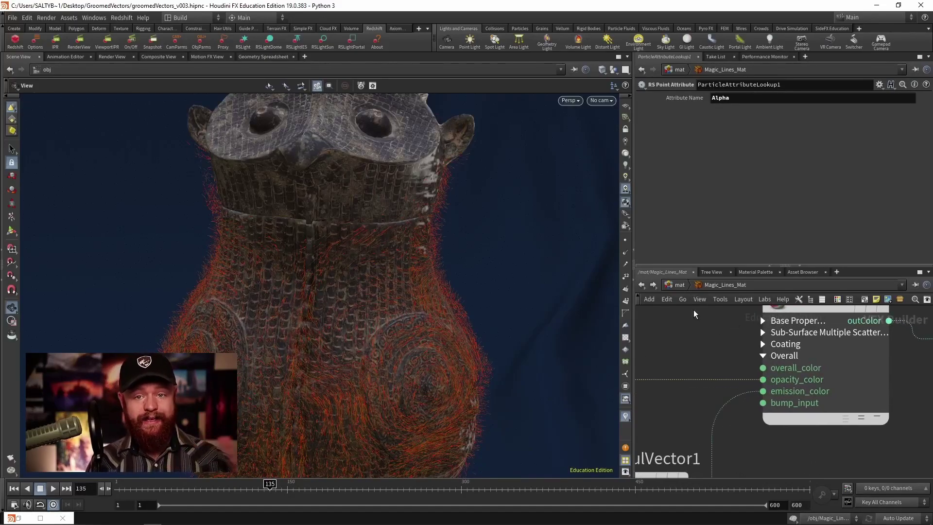
pyautogui.scroll(-3, 675, 366)
pyautogui.click(665, 384)
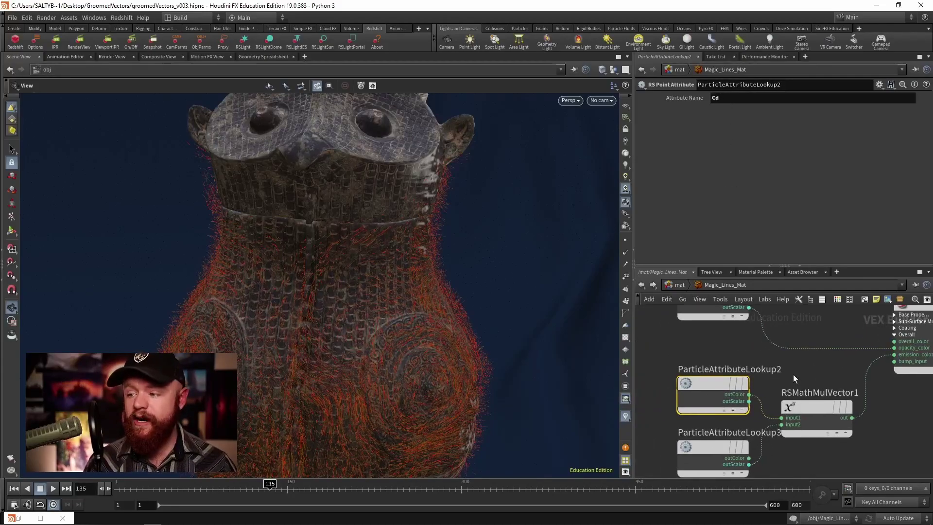
pyautogui.moveTo(792, 372); pyautogui.dragTo(715, 392, button='middle')
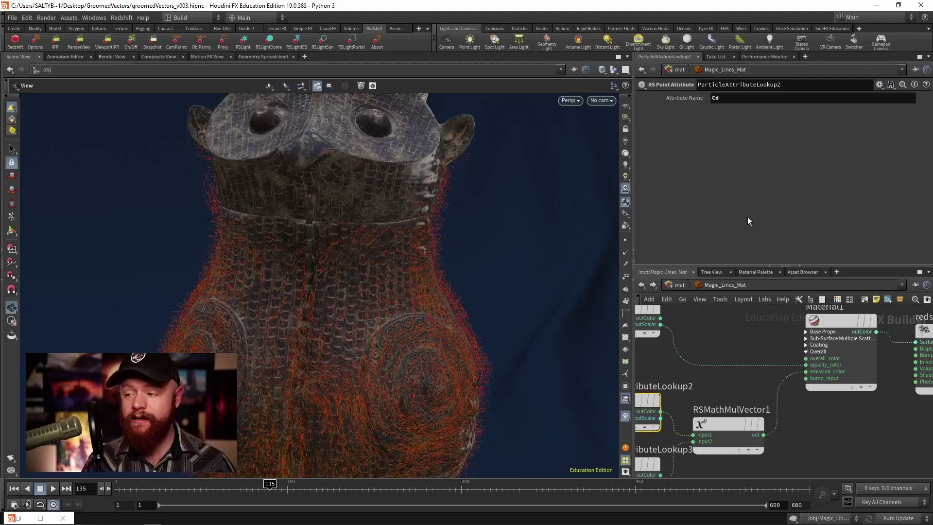
# Step: Return to the obj level and enter Magic_Lines_v002
pyautogui.click(680, 285)
pyautogui.click(682, 287)
pyautogui.click(707, 321)
pyautogui.doubleClick(730, 402)
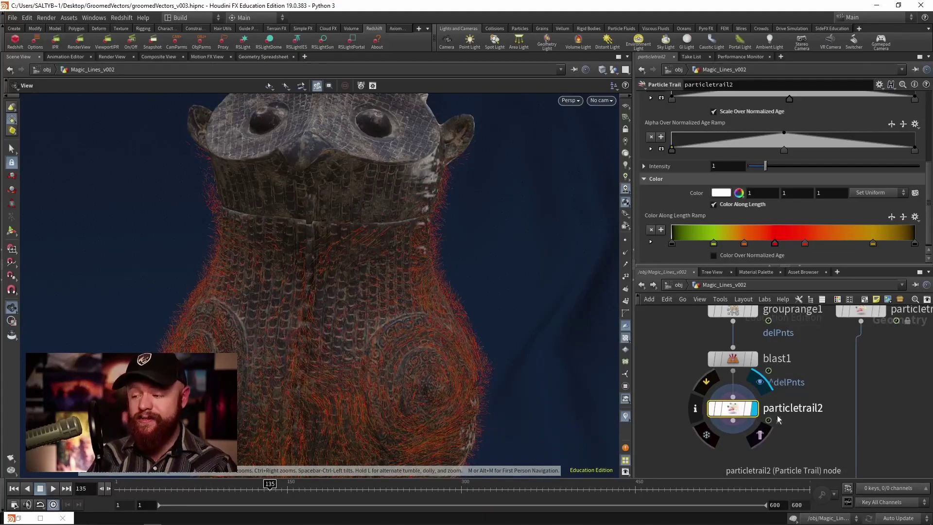
pyautogui.moveTo(761, 416)
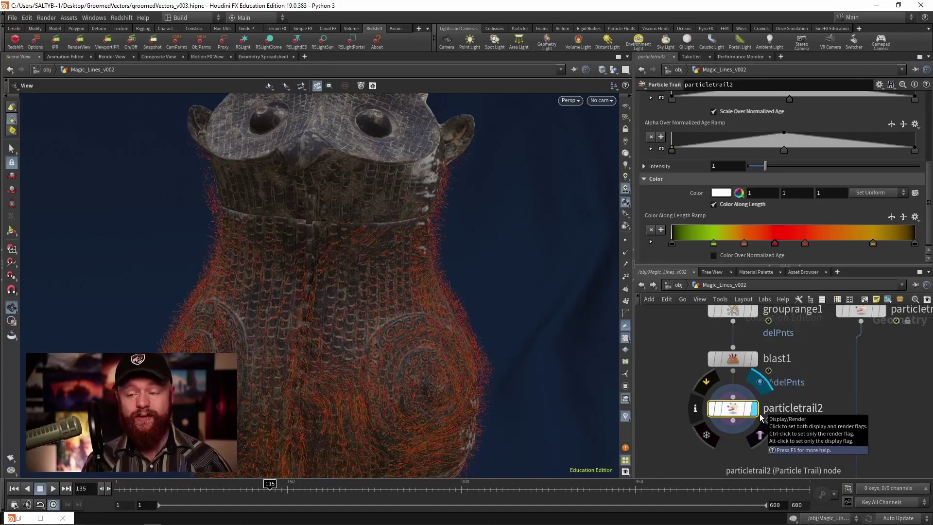
pyautogui.moveTo(680, 445); pyautogui.dragTo(756, 411)
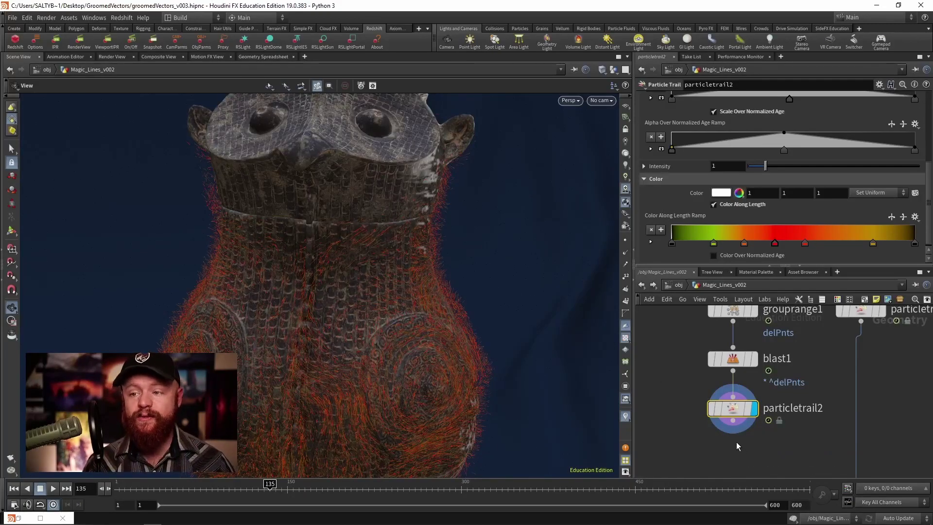
pyautogui.moveTo(929, 198); pyautogui.dragTo(929, 161)
pyautogui.scroll(-1, 929, 160)
pyautogui.click(651, 229)
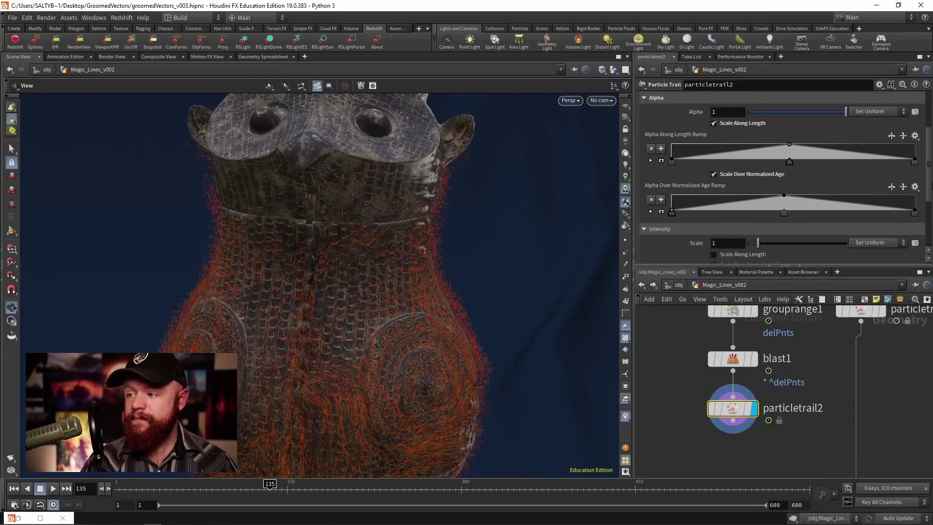
pyautogui.scroll(5, 709, 155)
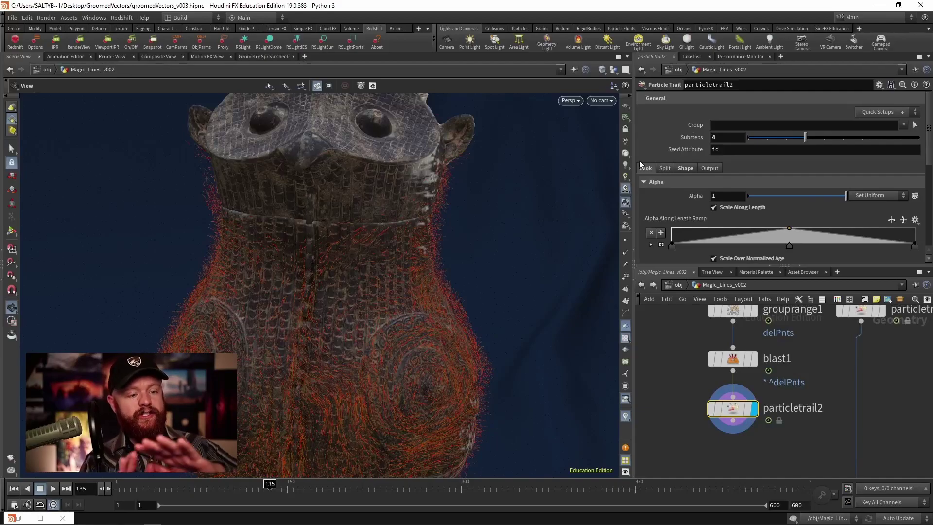
# Step: Expand Width on the Shape tab, enable Scale Along Length, and taper width to zero at the end
pyautogui.click(666, 168)
pyautogui.click(683, 169)
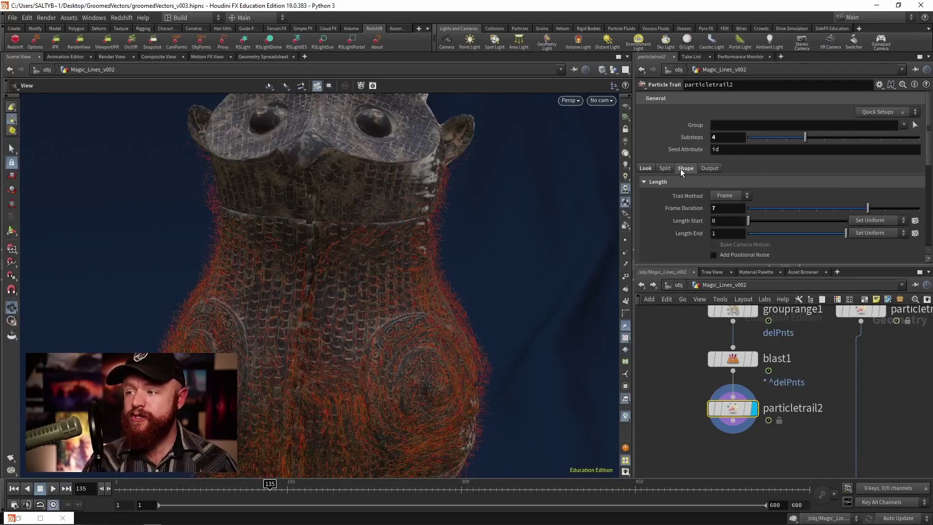
pyautogui.scroll(-3, 931, 159)
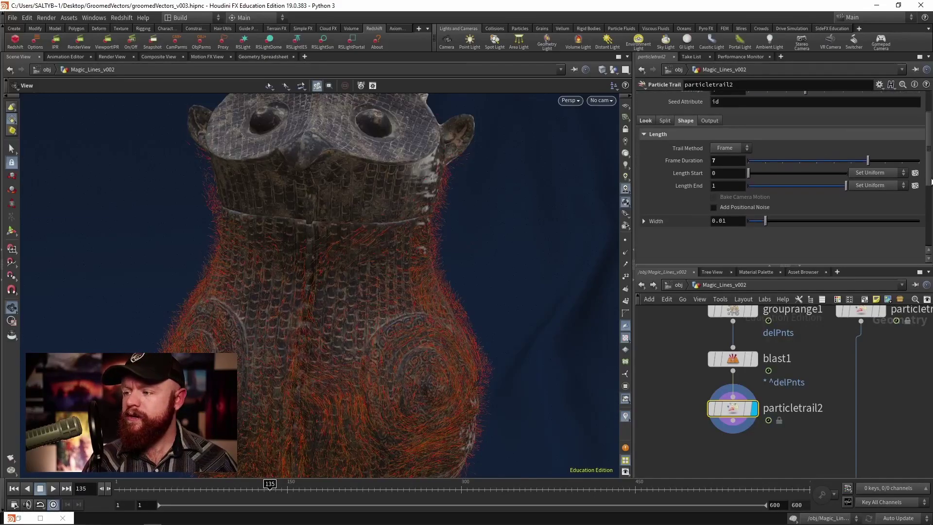
pyautogui.click(642, 186)
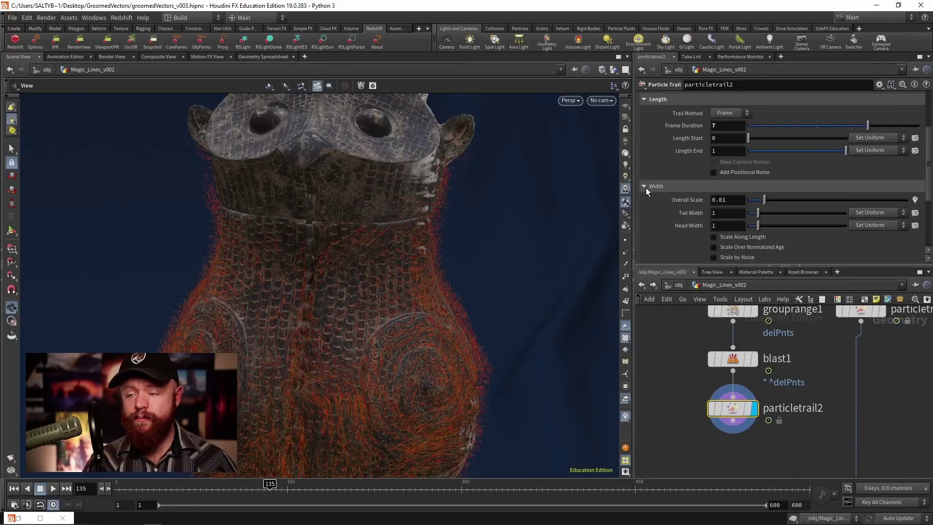
pyautogui.middleClick(715, 408)
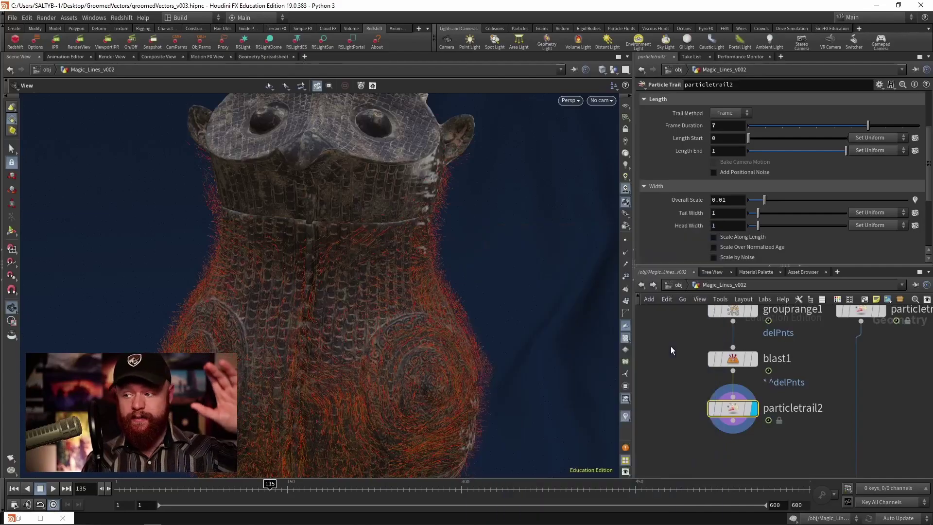
pyautogui.click(743, 236)
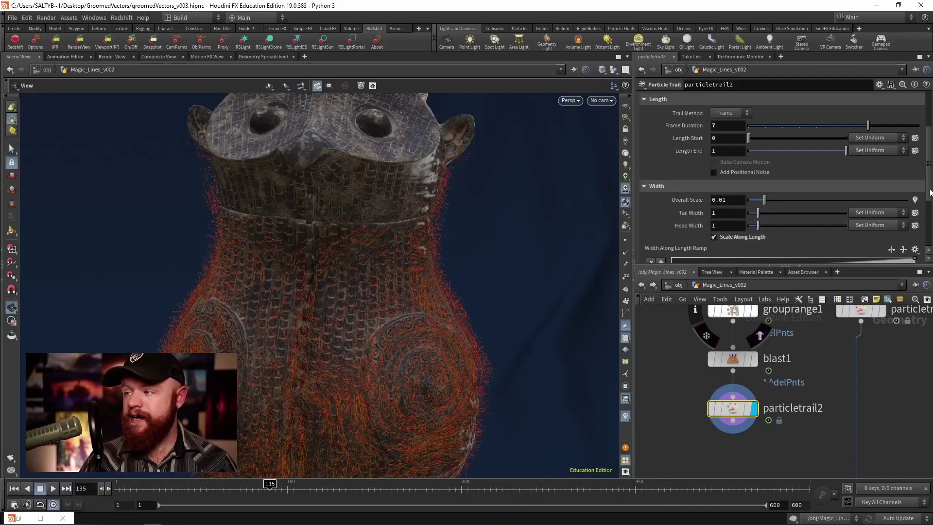
pyautogui.scroll(-3, 779, 217)
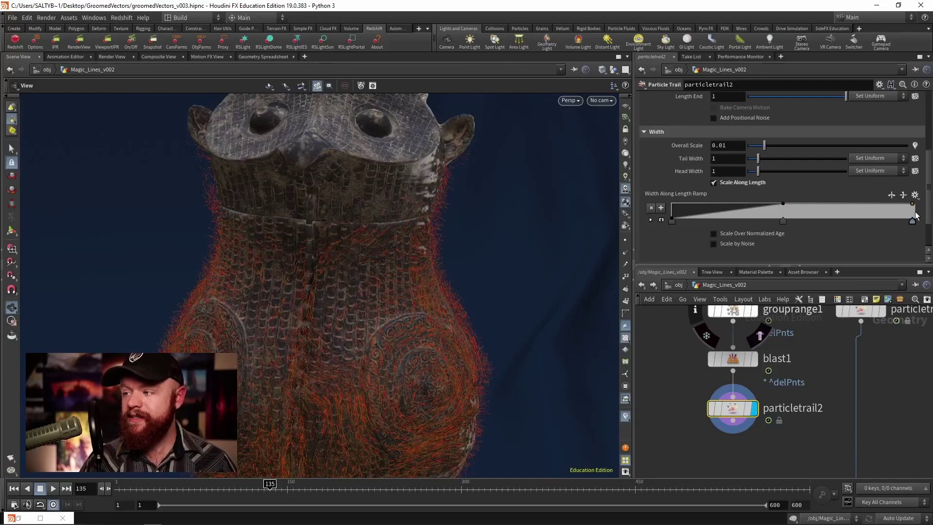
pyautogui.moveTo(915, 203); pyautogui.dragTo(915, 219)
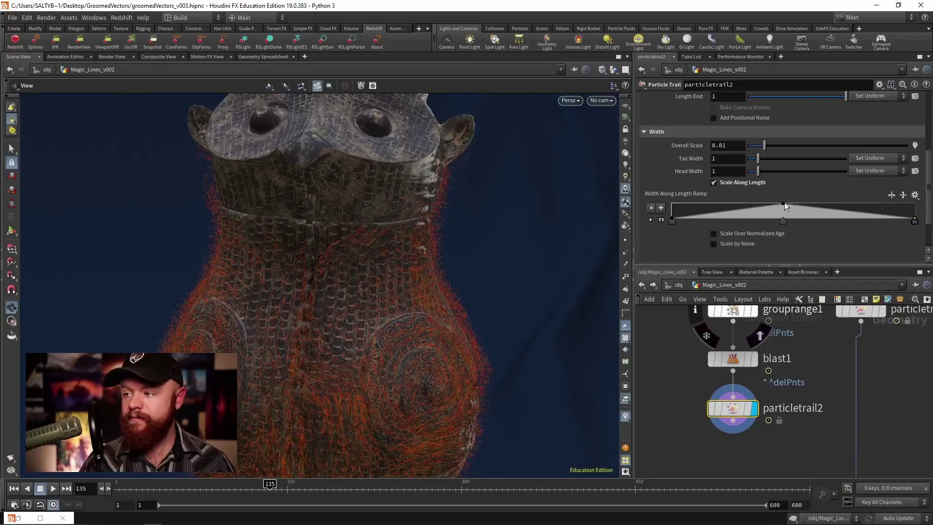
pyautogui.moveTo(928, 173)
pyautogui.mouseDown()
pyautogui.moveTo(929, 202)
pyautogui.moveTo(928, 181)
pyautogui.mouseUp()
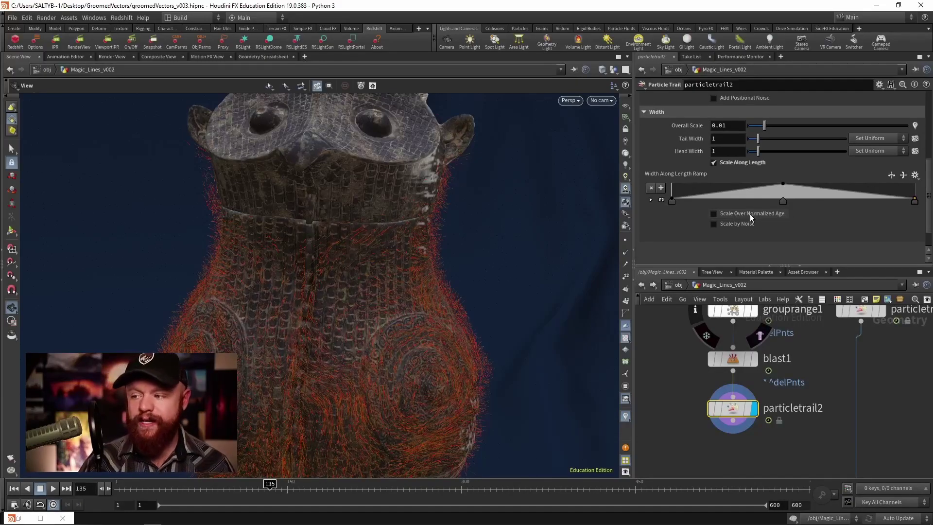
# Step: Enable width Scale Over Normalized Age and shape its ramp into a hill peaking mid-life
pyautogui.click(750, 216)
pyautogui.scroll(-2, 925, 213)
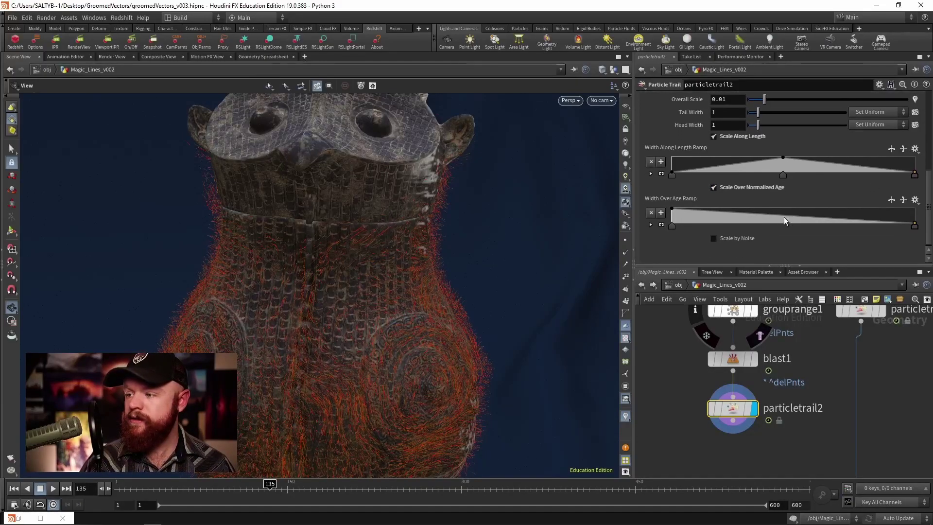
pyautogui.moveTo(675, 227); pyautogui.dragTo(776, 225)
pyautogui.click(677, 224)
pyautogui.press('Delete')
pyautogui.moveTo(689, 219); pyautogui.dragTo(672, 225)
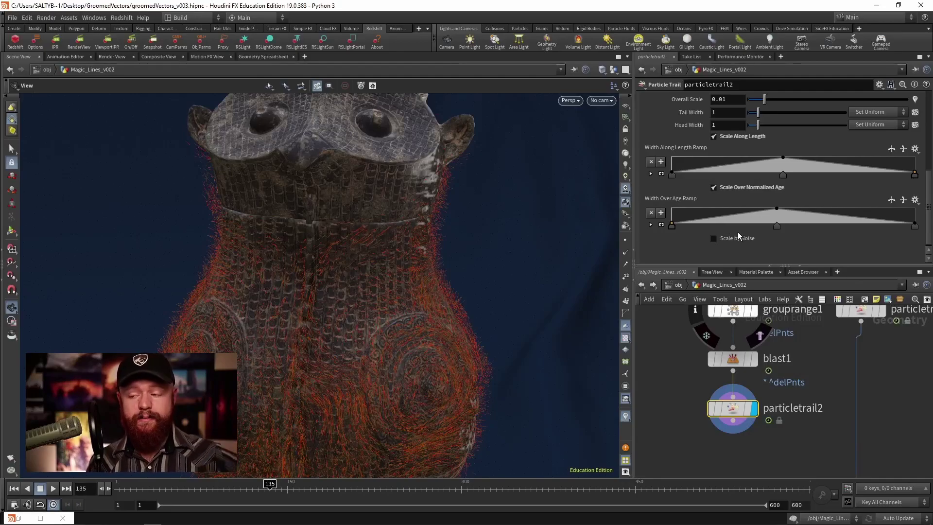
pyautogui.scroll(1, 929, 229)
pyautogui.moveTo(929, 229); pyautogui.dragTo(928, 178)
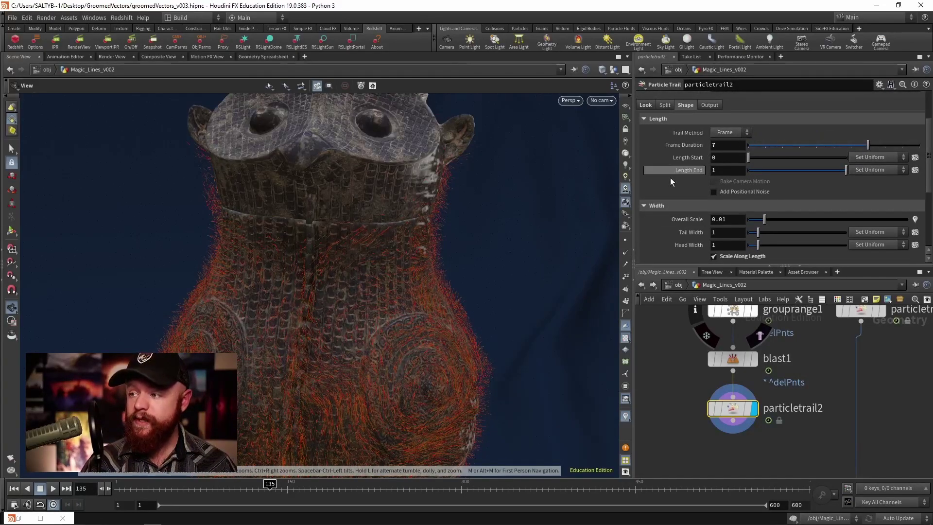
pyautogui.moveTo(752, 426); pyautogui.dragTo(770, 395, button='middle')
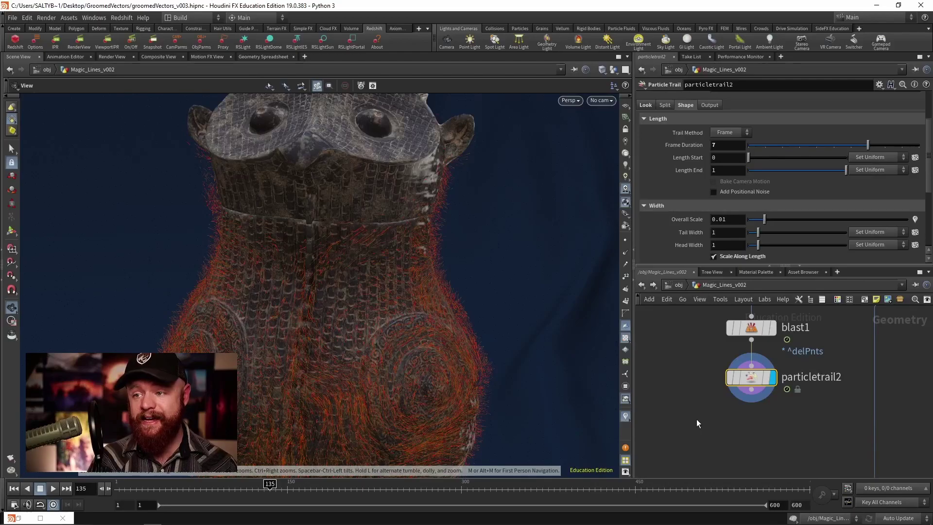
# Step: Add an Attribute Wrangle (pointwrangle6) below particletrail2
pyautogui.press('Tab')
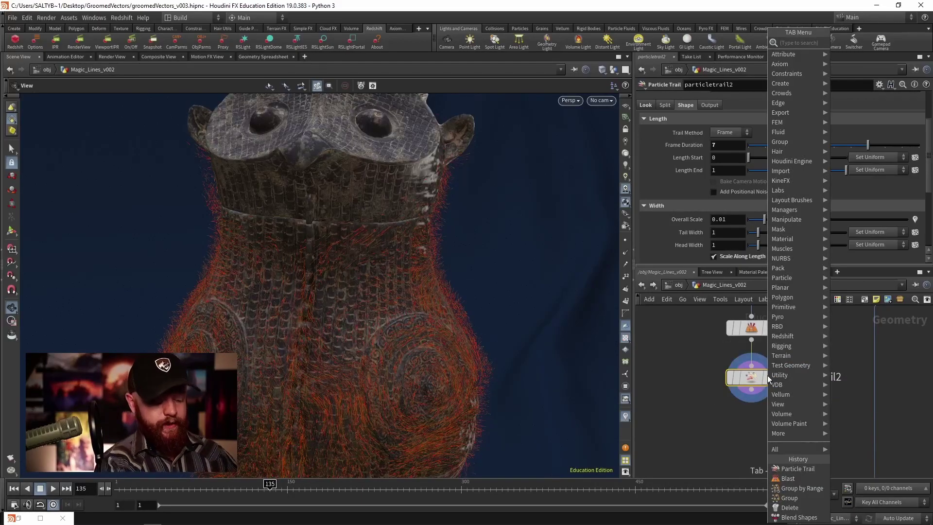
pyautogui.write('wrangle')
pyautogui.press('Return')
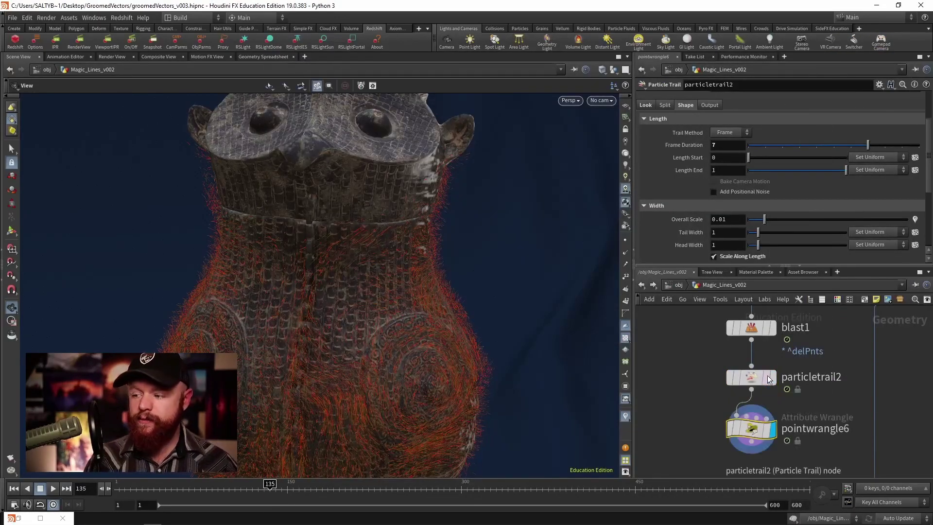
pyautogui.click(705, 170)
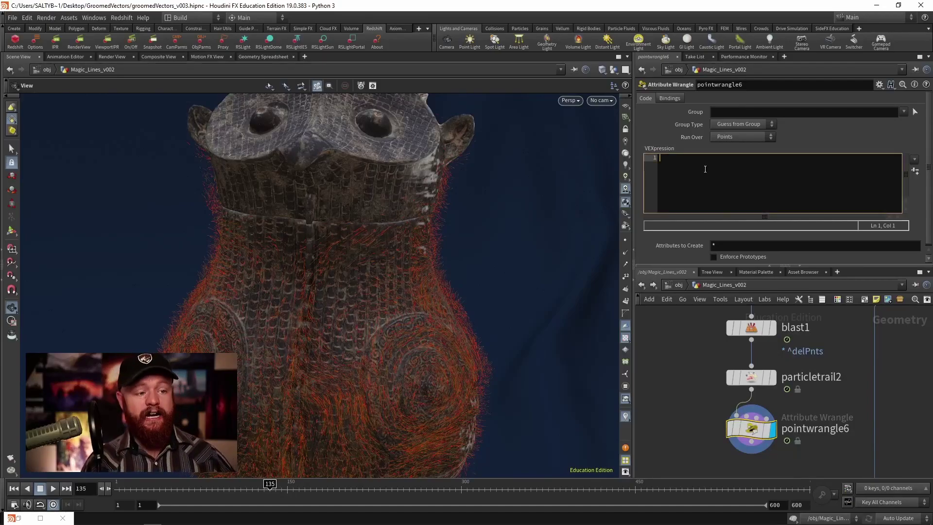
pyautogui.write('@pscale = @width;')
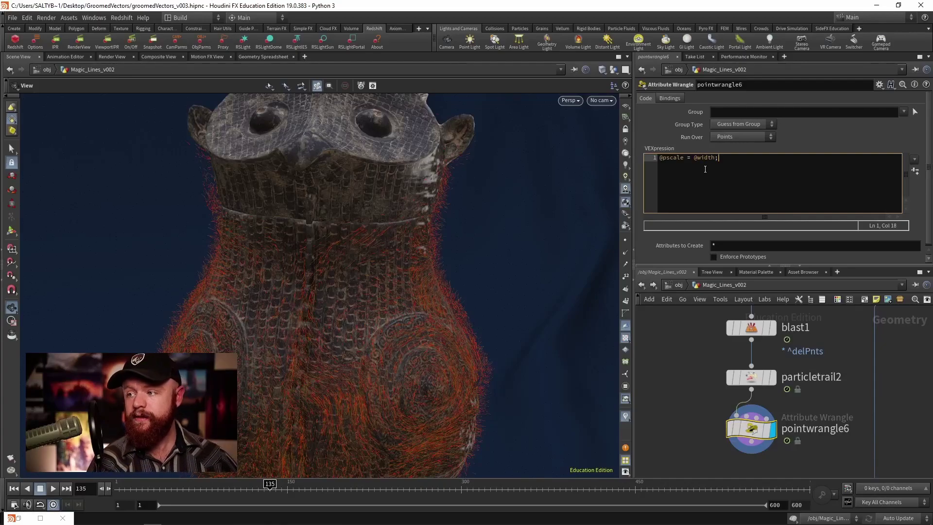
pyautogui.press('Home')
pyautogui.write('f')
pyautogui.press('Right')
pyautogui.press('Right')
pyautogui.press('Right')
pyautogui.press('Right')
pyautogui.press('Right')
pyautogui.write('f')
pyautogui.press('End')
pyautogui.press('Return')
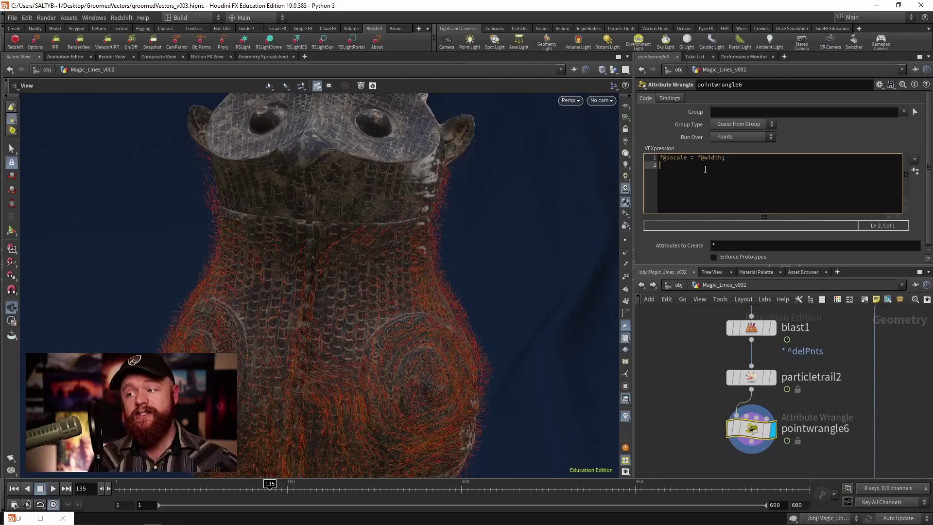
pyautogui.write('f@e')
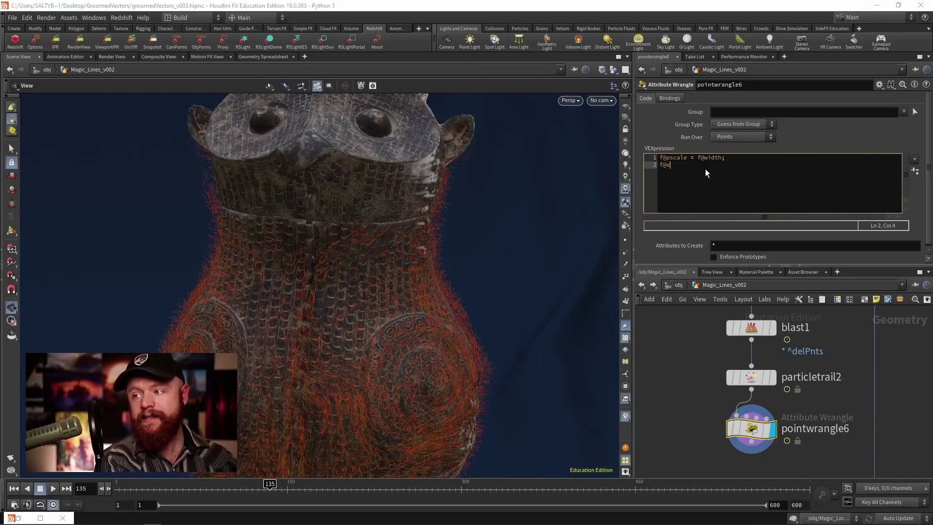
pyautogui.write('missWeight ')
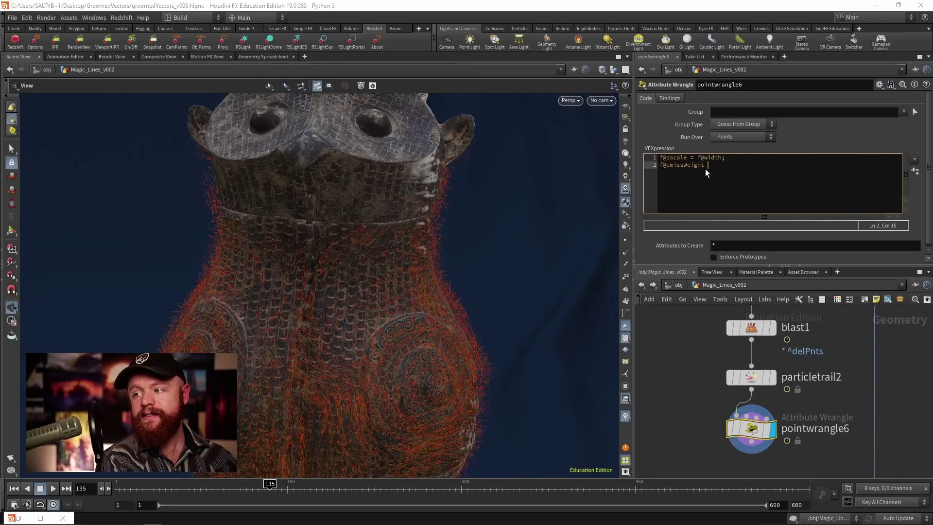
pyautogui.write('= @pscale;')
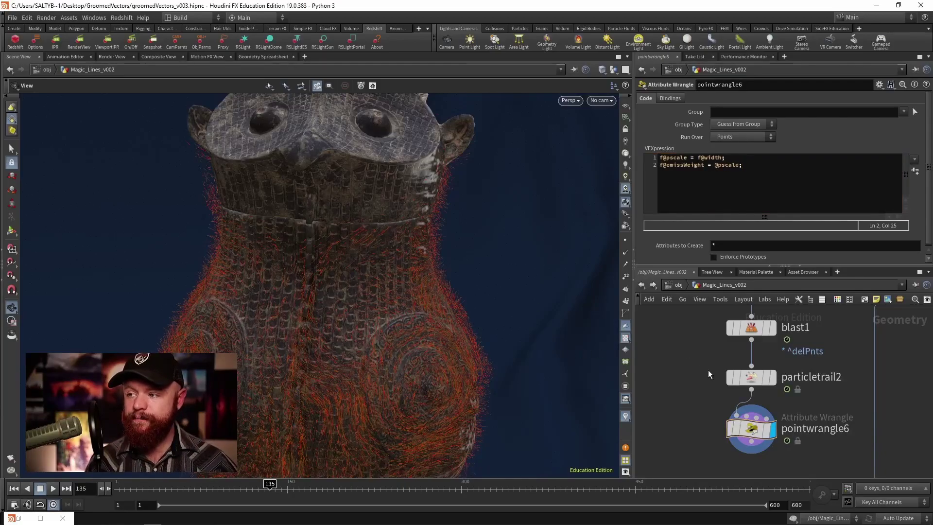
# Step: Enter Magic_Lines_Mat, highlight ParticleAttributeLookup3's emissWeight attribute name, then bring Snip & Sketch forward
pyautogui.click(677, 284)
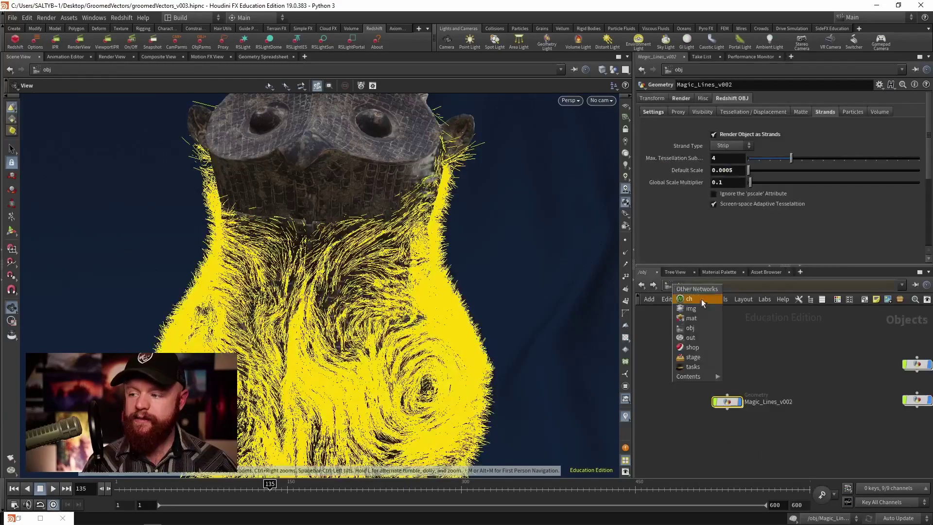
pyautogui.click(669, 285)
pyautogui.click(714, 314)
pyautogui.doubleClick(766, 372)
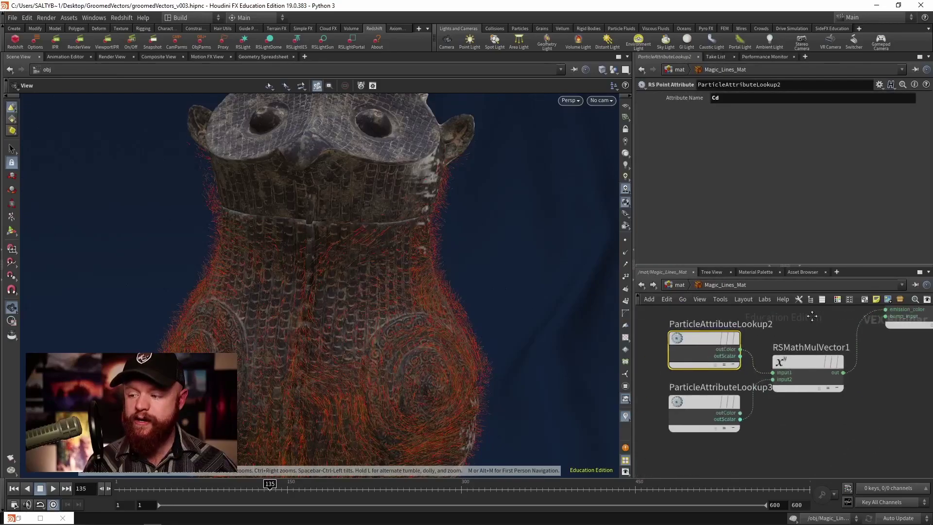
pyautogui.moveTo(769, 98); pyautogui.dragTo(678, 103)
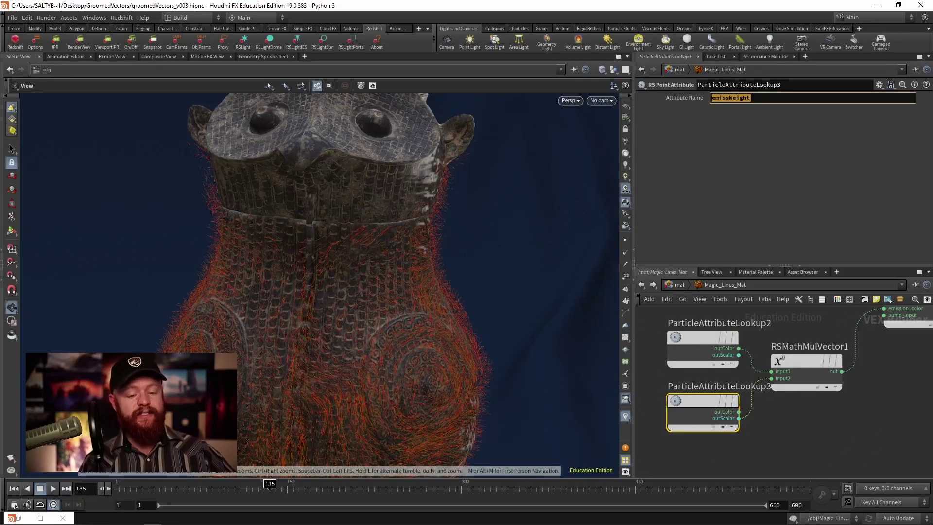
pyautogui.click(171, 517)
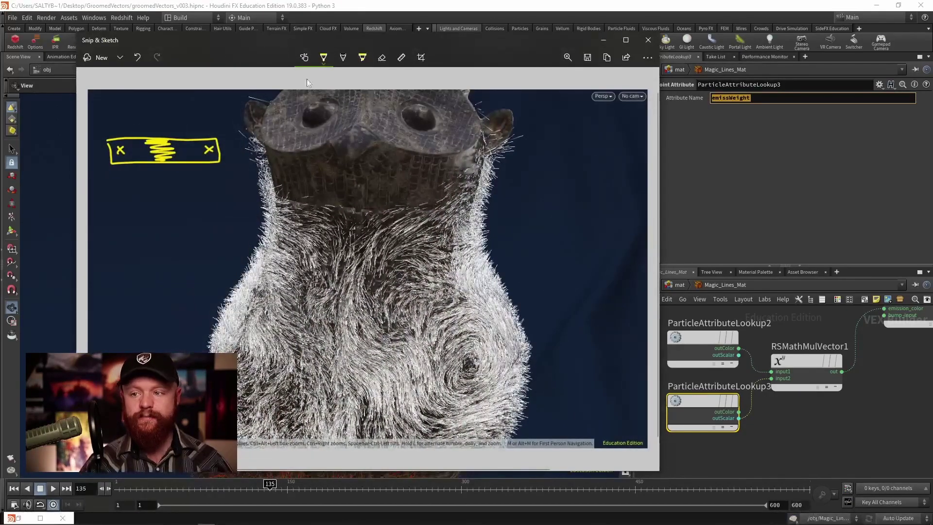
# Step: Erase the old box and zigzag marks from the owl snip
pyautogui.click(382, 57)
pyautogui.moveTo(214, 149)
pyautogui.mouseDown()
pyautogui.moveTo(117, 153)
pyautogui.moveTo(133, 162)
pyautogui.moveTo(161, 153)
pyautogui.mouseUp()
pyautogui.click(323, 57)
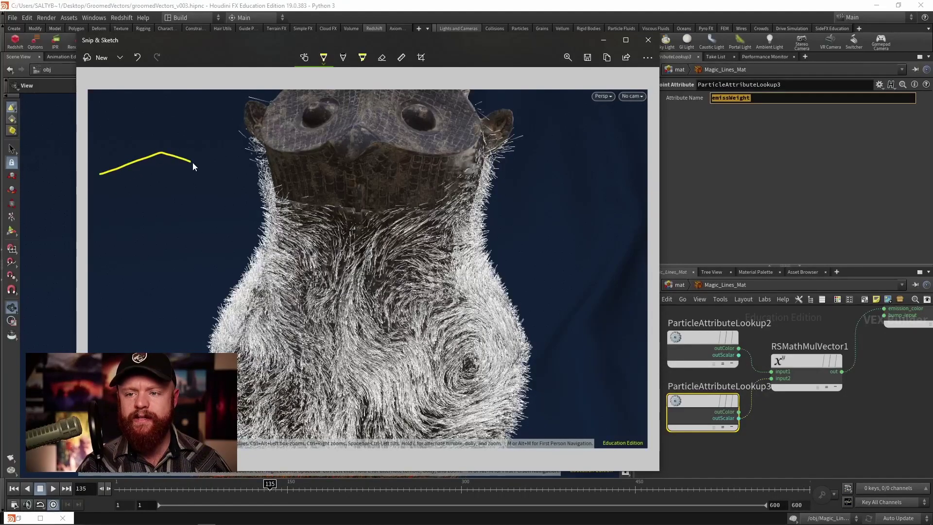
# Step: Draw a yellow diamond with a zigzag inside and write 'Pscale' and 'emiss↑' above it
pyautogui.moveTo(223, 173); pyautogui.dragTo(226, 174)
pyautogui.moveTo(100, 175)
pyautogui.mouseDown()
pyautogui.moveTo(166, 190)
pyautogui.moveTo(226, 176)
pyautogui.mouseUp()
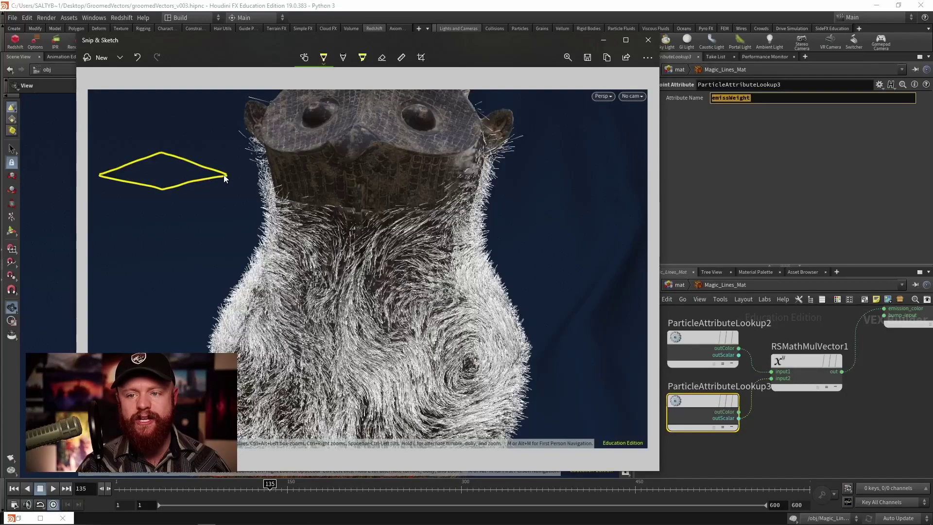
pyautogui.moveTo(154, 155); pyautogui.dragTo(162, 188)
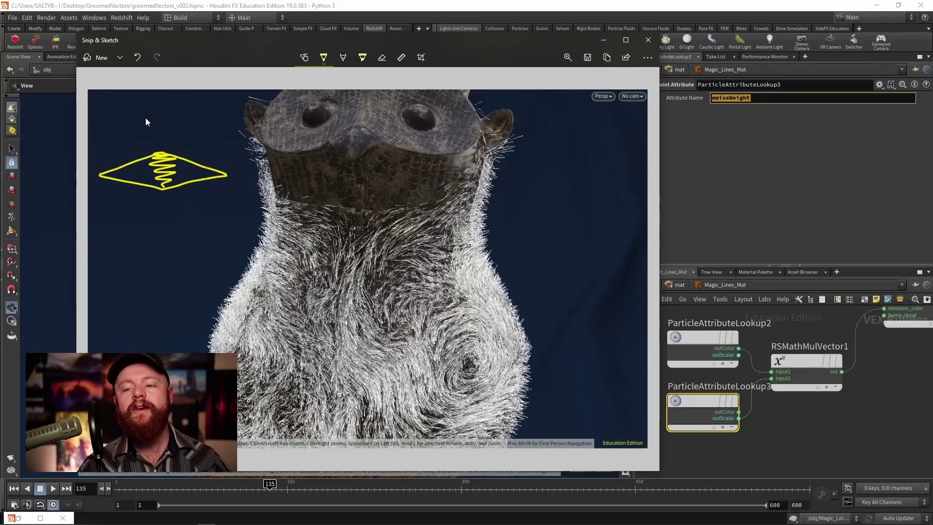
pyautogui.moveTo(146, 138); pyautogui.dragTo(196, 140)
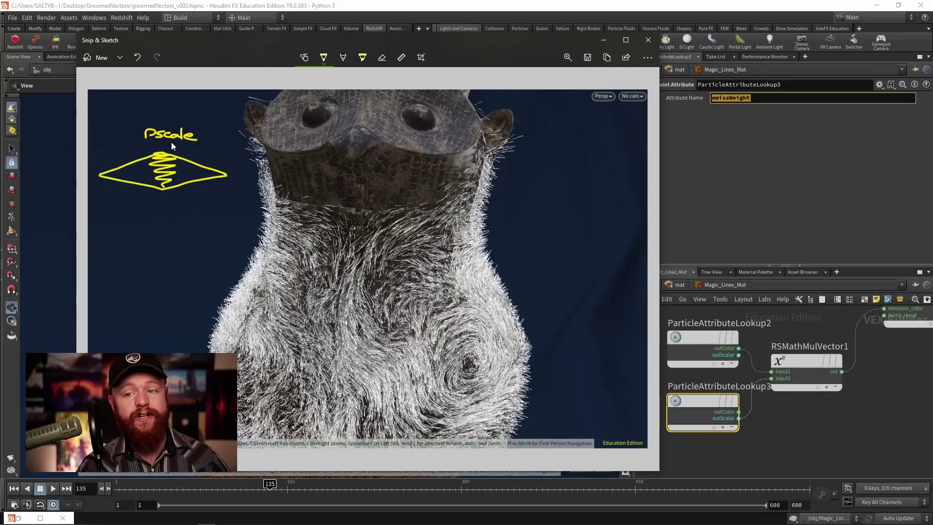
pyautogui.moveTo(163, 116); pyautogui.dragTo(205, 112)
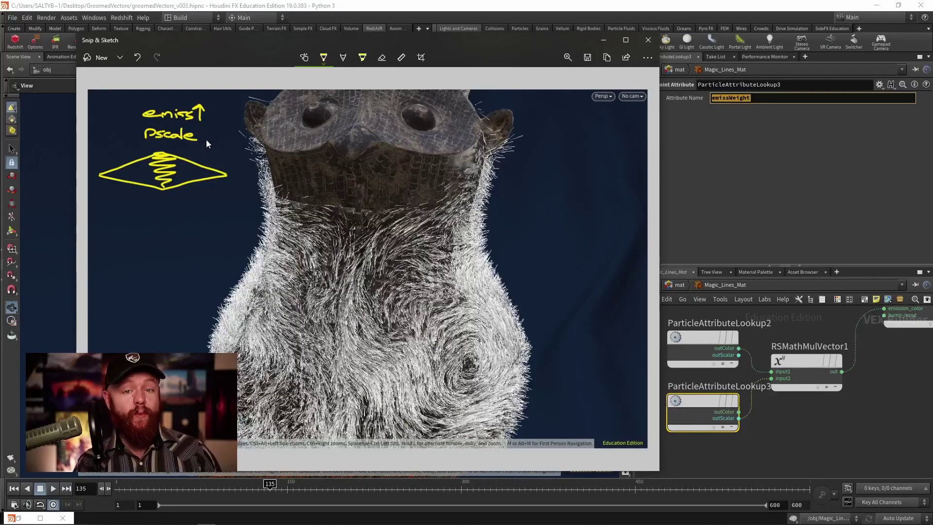
# Step: Minimize Snip & Sketch to get back to Houdini
pyautogui.click(601, 40)
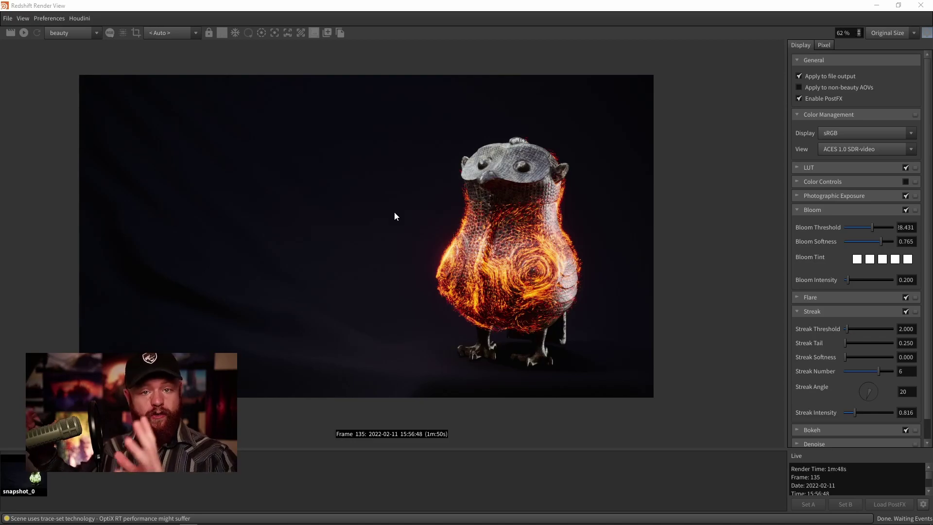
# Step: Close the render view and pan the network over to the owl's VDB nodes
pyautogui.click(876, 5)
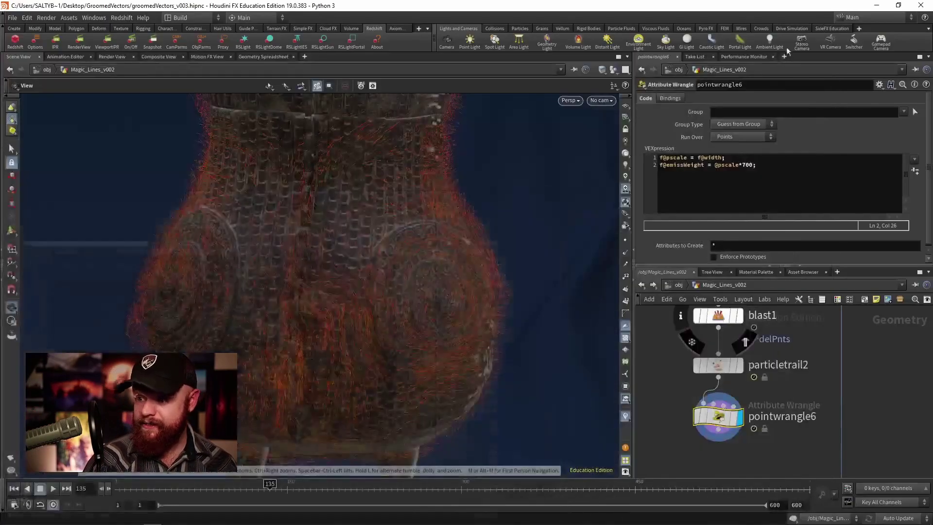
pyautogui.moveTo(770, 389); pyautogui.dragTo(747, 393, button='middle')
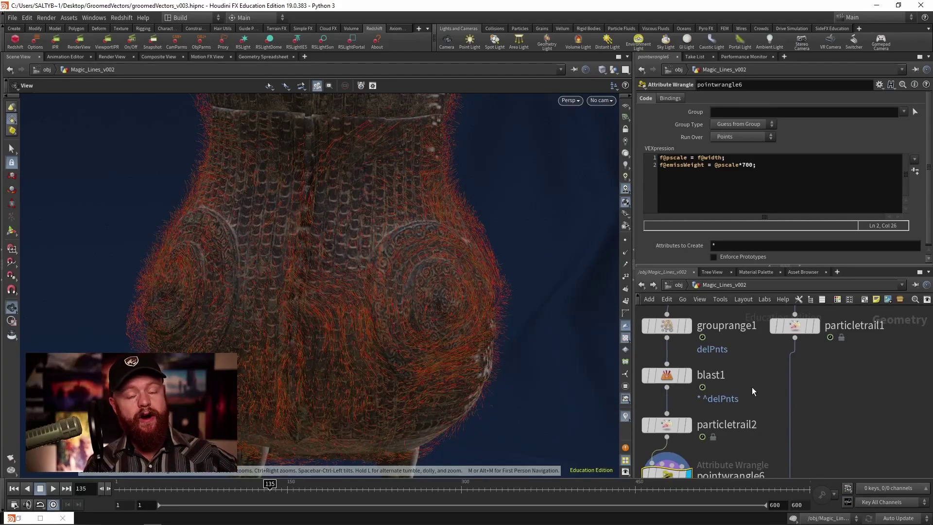
pyautogui.moveTo(741, 414); pyautogui.dragTo(758, 358, button='middle')
pyautogui.scroll(-4, 757, 358)
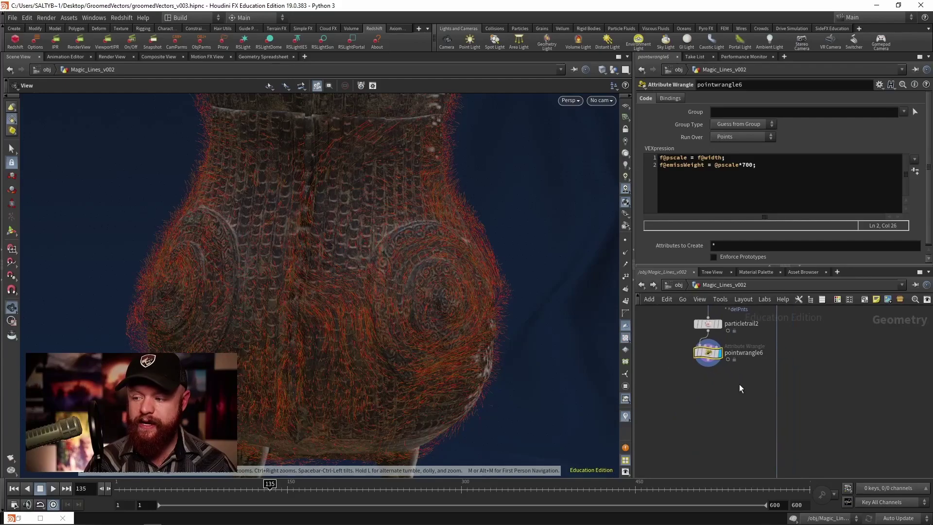
pyautogui.moveTo(736, 383); pyautogui.dragTo(733, 434, button='middle')
pyautogui.press('Tab')
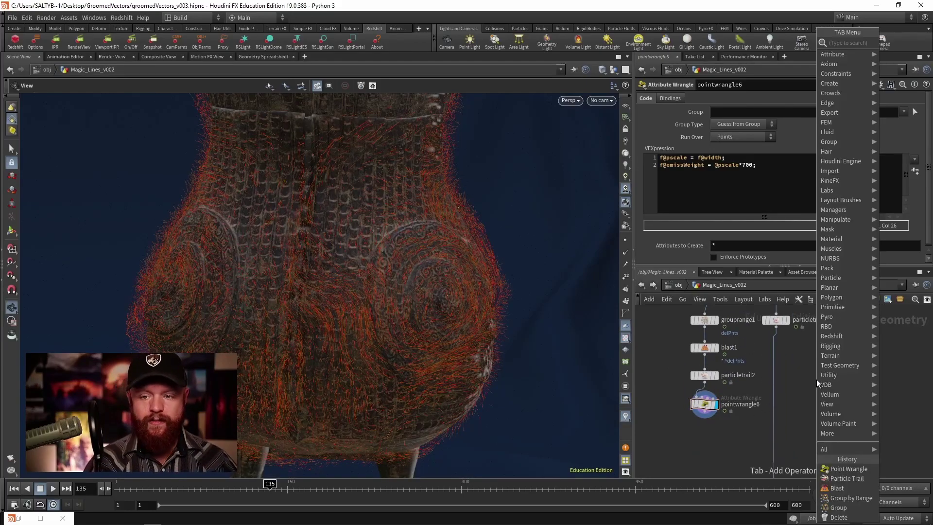
pyautogui.press('Escape')
pyautogui.moveTo(830, 421); pyautogui.dragTo(769, 362, button='middle')
# Step: Move the four VDB nodes, object_merge2 through convertvdb2, beside the strand chain
pyautogui.moveTo(768, 363); pyautogui.dragTo(827, 445)
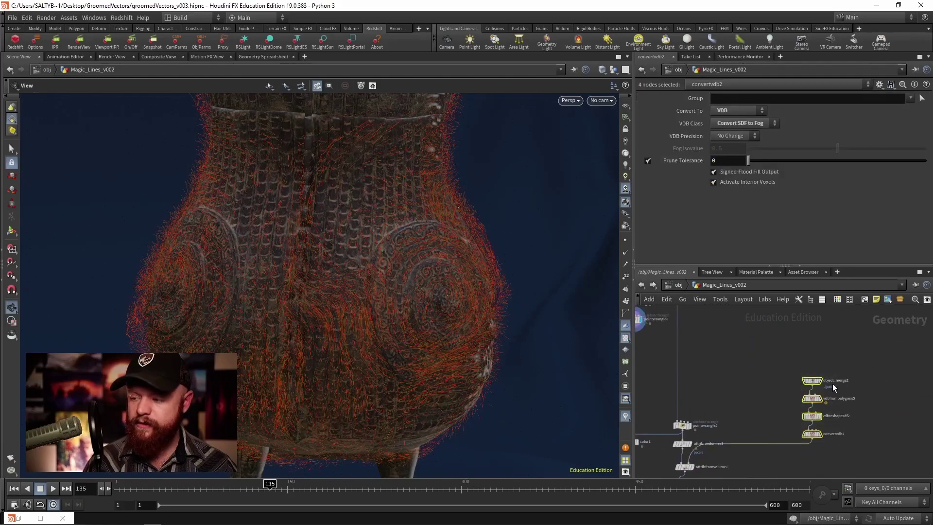
pyautogui.moveTo(828, 382); pyautogui.dragTo(813, 323)
pyautogui.moveTo(776, 322); pyautogui.dragTo(840, 395, button='middle')
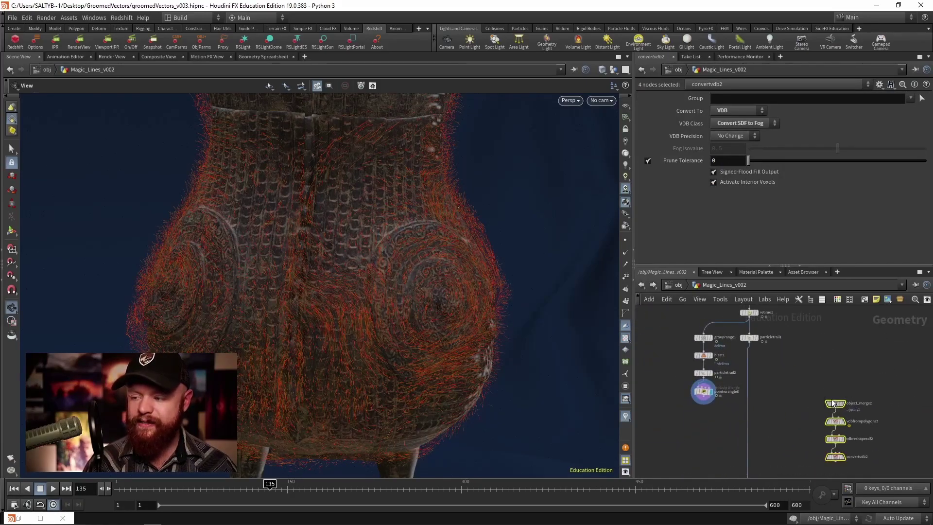
pyautogui.moveTo(841, 395); pyautogui.dragTo(793, 349)
pyautogui.scroll(3, 764, 360)
pyautogui.moveTo(848, 387); pyautogui.dragTo(848, 361)
pyautogui.scroll(3, 813, 372)
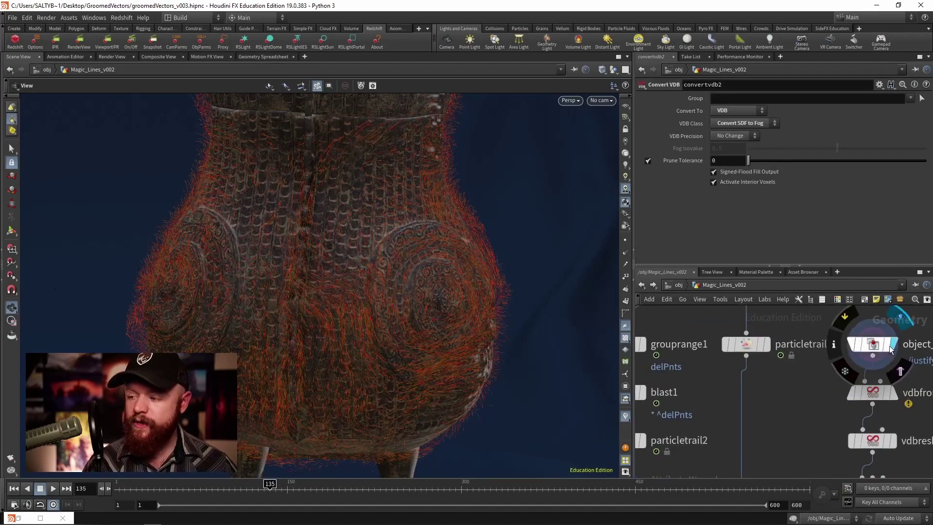
# Step: Step the display flag down the VDB chain, ending on convertvdb2's fog volume
pyautogui.click(879, 365)
pyautogui.click(892, 393)
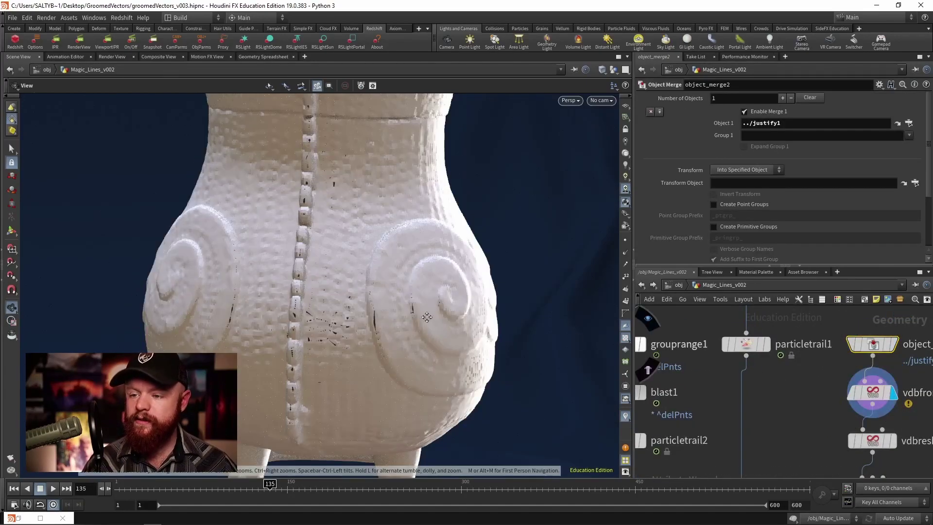
pyautogui.click(893, 441)
pyautogui.scroll(-3, 724, 401)
pyautogui.scroll(-2, 806, 437)
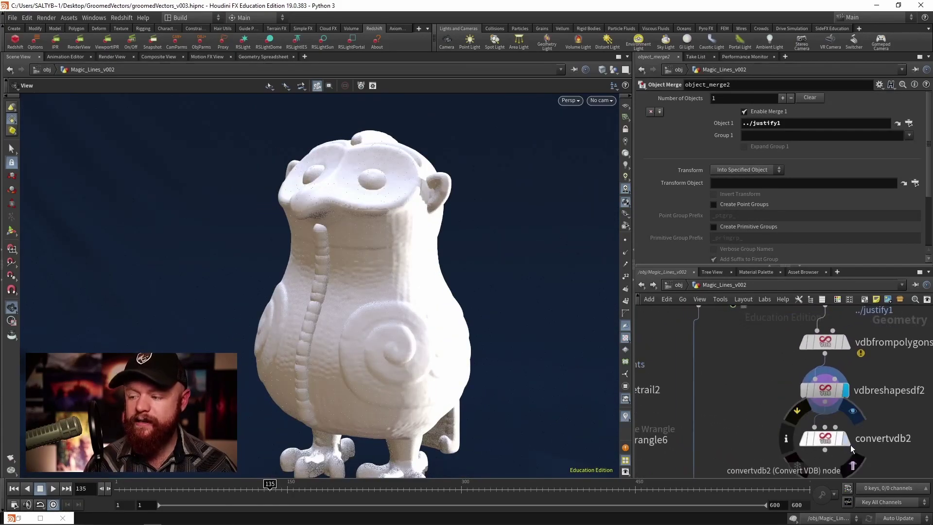
pyautogui.click(849, 444)
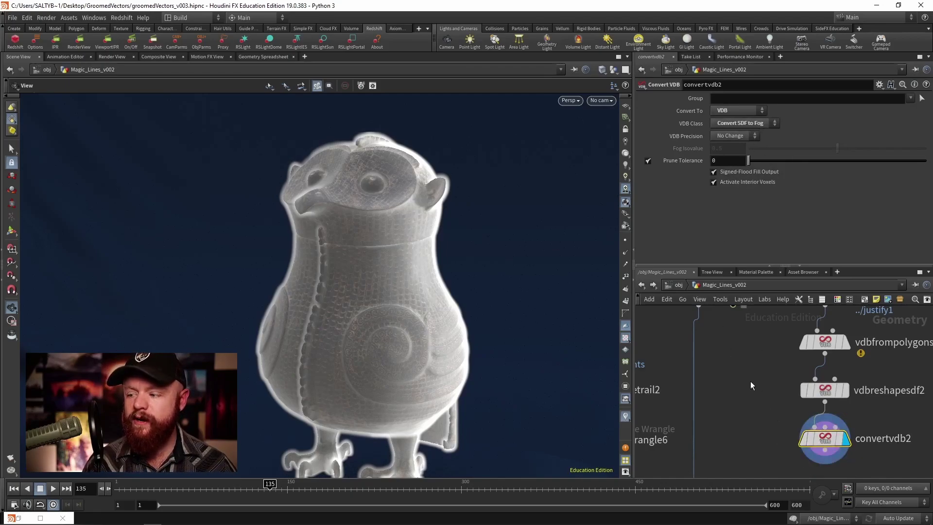
pyautogui.scroll(1, 761, 410)
pyautogui.scroll(-1, 770, 384)
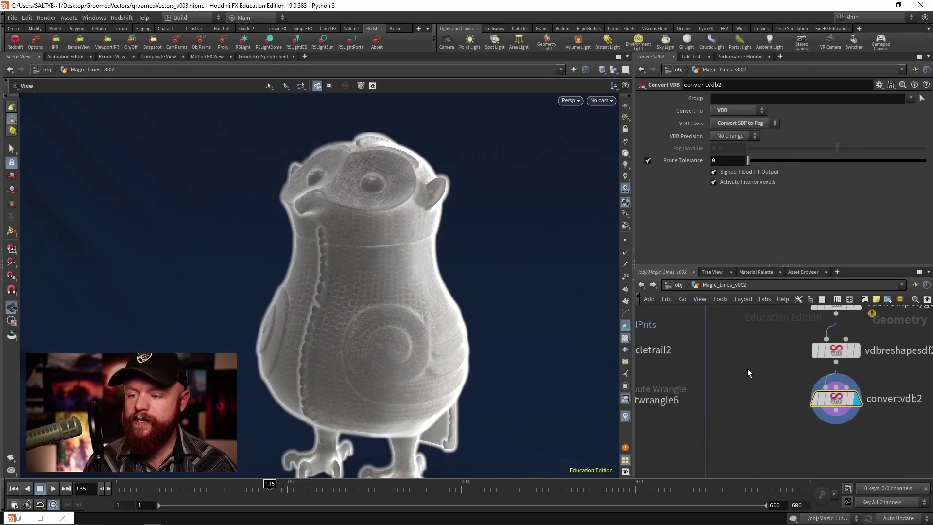
pyautogui.moveTo(744, 381); pyautogui.dragTo(792, 358, button='middle')
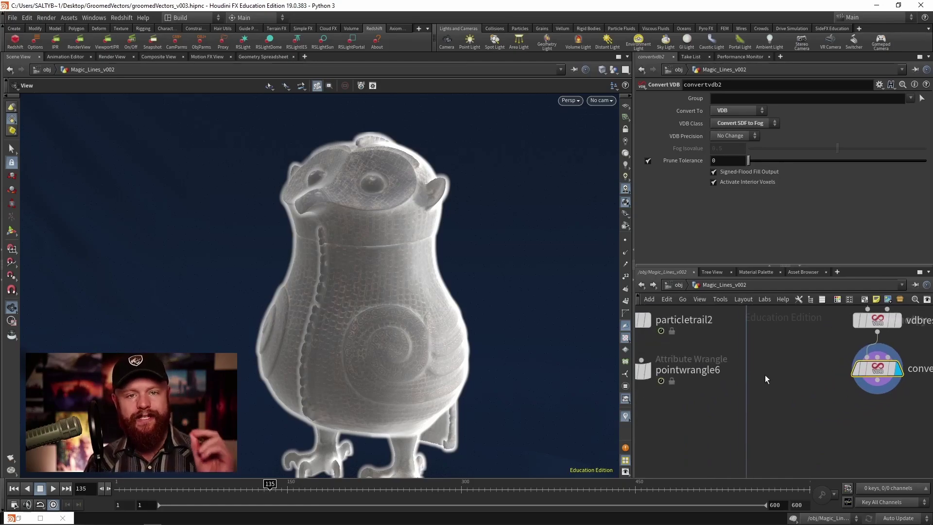
# Step: Add a Volume Slice node under convertvdb2 showing an XY density slice with Infra-Red colouring
pyautogui.press('Tab')
pyautogui.write('vol sl')
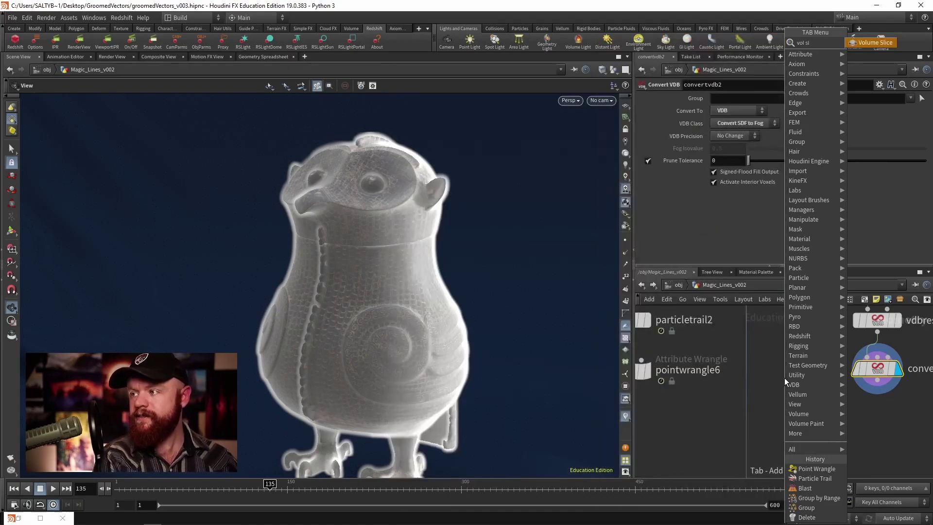
pyautogui.press('Return')
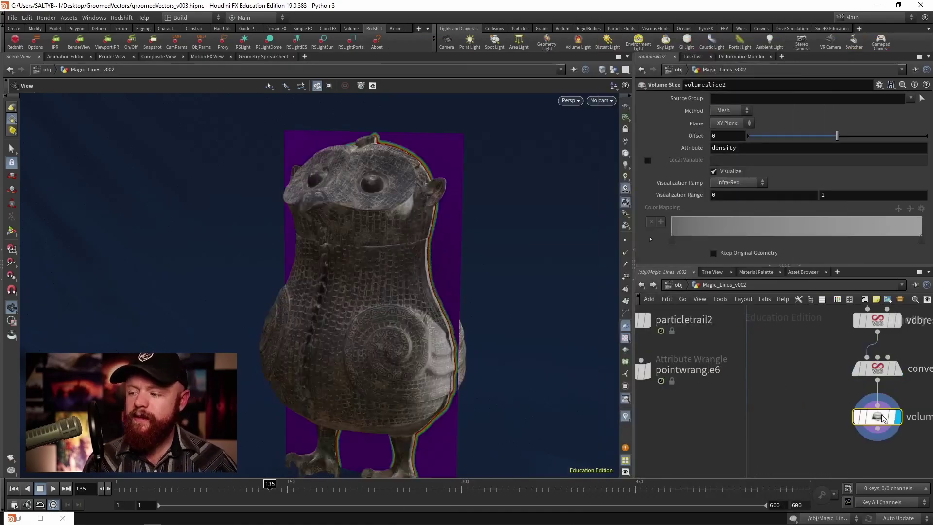
pyautogui.moveTo(798, 390); pyautogui.dragTo(853, 434)
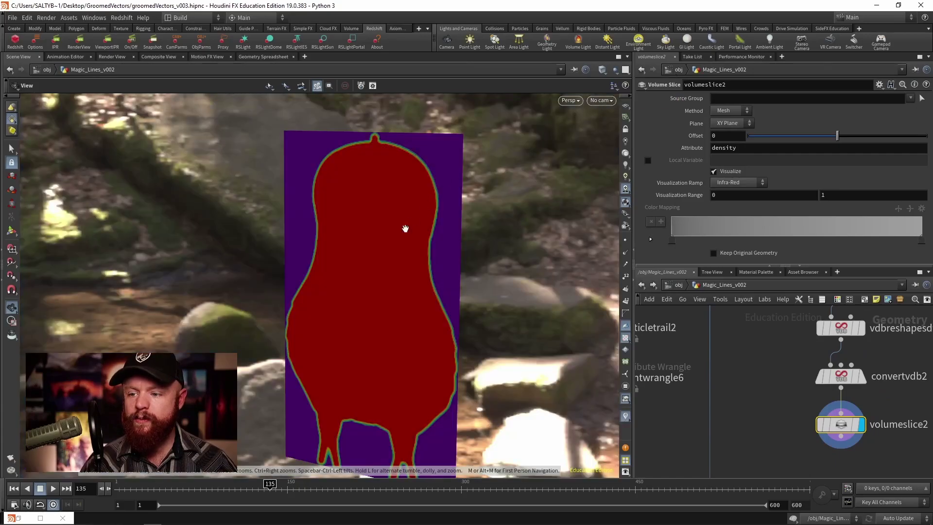
pyautogui.moveTo(403, 225); pyautogui.dragTo(478, 242)
pyautogui.moveTo(844, 195); pyautogui.dragTo(864, 194, button='middle')
pyautogui.hotkey('ctrl', 'z')
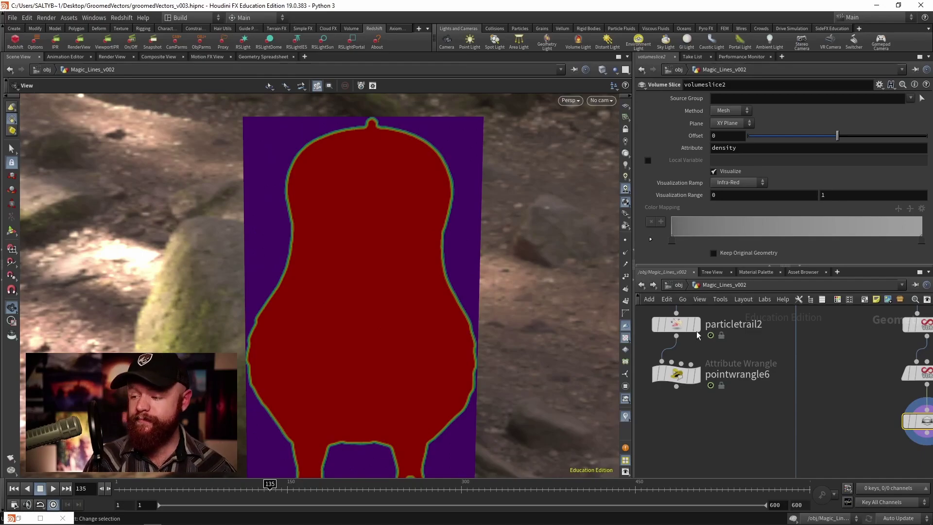
# Step: Add an Attribute from Volume node wired under pointwrangle6
pyautogui.moveTo(841, 413); pyautogui.dragTo(812, 399, button='middle')
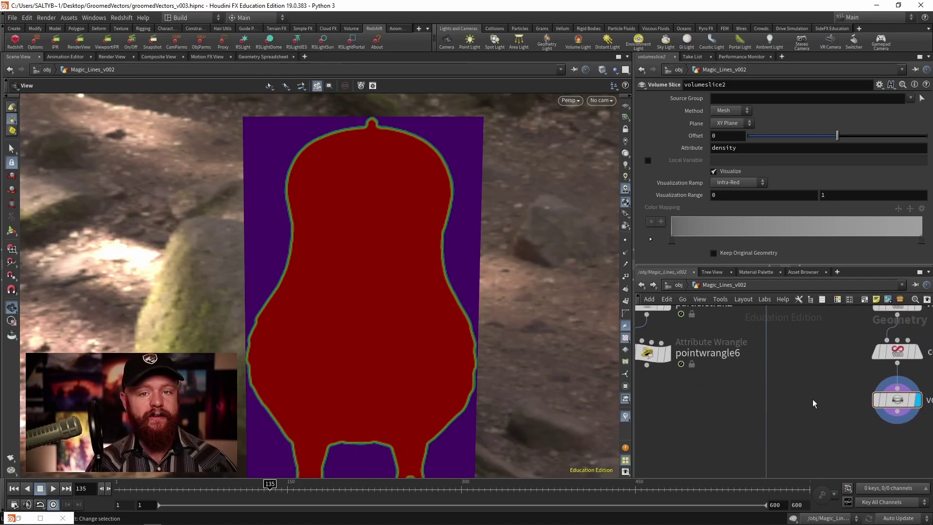
pyautogui.press('Tab')
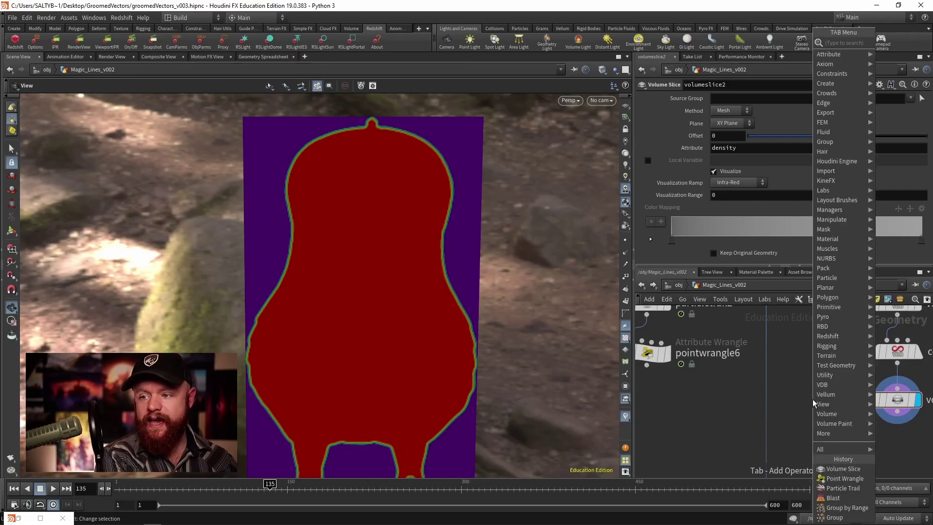
pyautogui.write('attribute f')
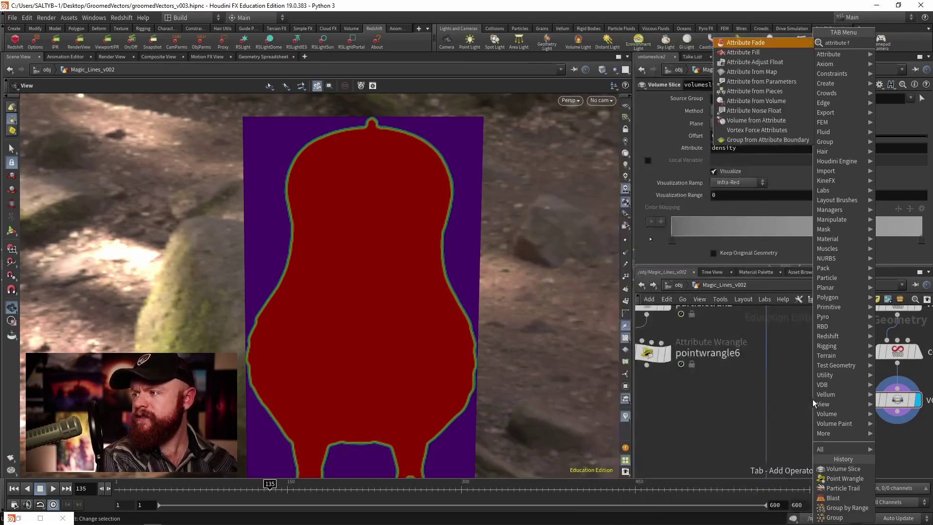
pyautogui.write('rom vol')
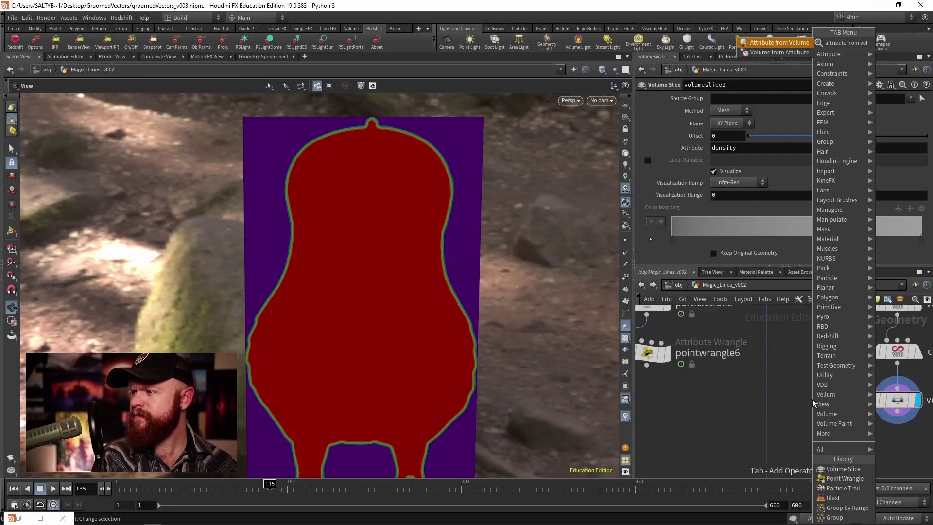
pyautogui.press('Return')
pyautogui.click(812, 400)
pyautogui.moveTo(815, 402); pyautogui.dragTo(732, 421)
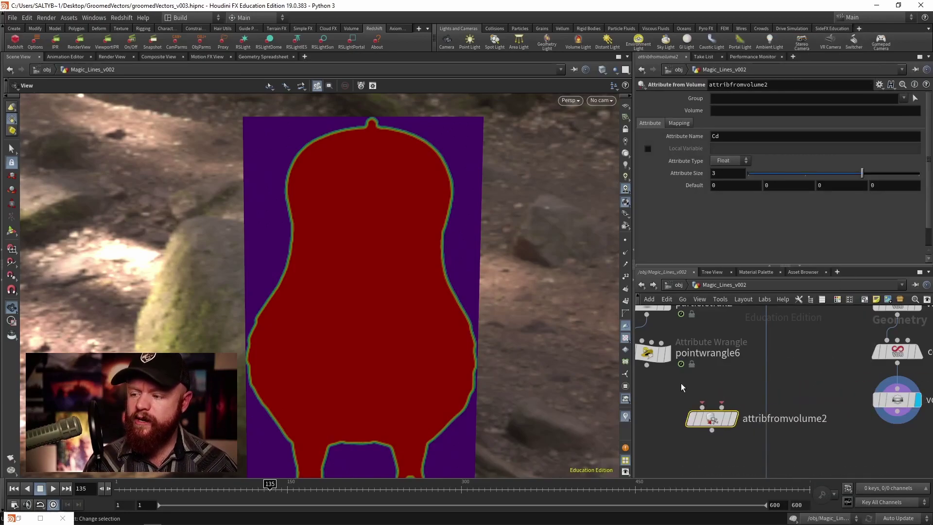
# Step: Name the sampled attribute pscaleMult and sample the 'surface' volume
pyautogui.doubleClick(740, 138)
pyautogui.write('pscaleMult')
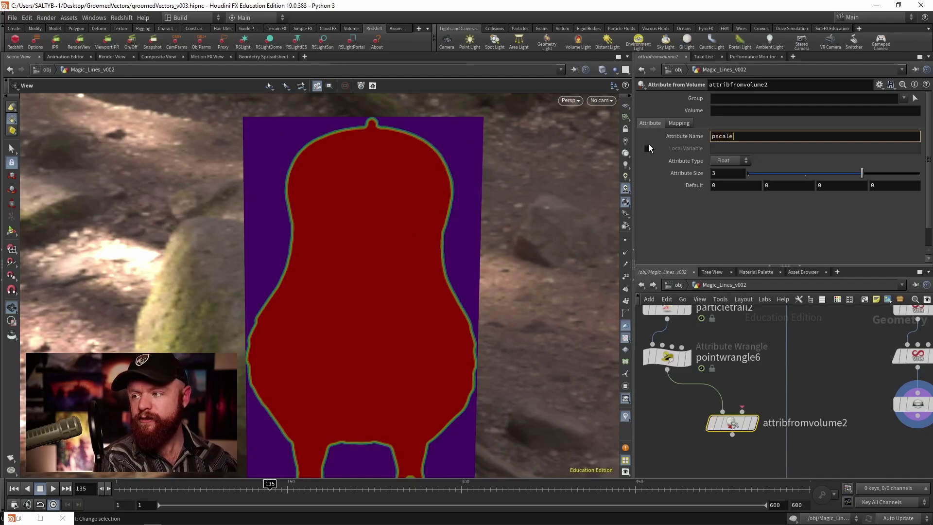
pyautogui.press('Return')
pyautogui.click(775, 111)
pyautogui.write('surface')
pyautogui.press('Return')
# Step: Confirm the distance volume is named surface and wire convertvdb2 into the sampler's second input
pyautogui.moveTo(836, 345); pyautogui.dragTo(755, 476, button='middle')
pyautogui.click(763, 404)
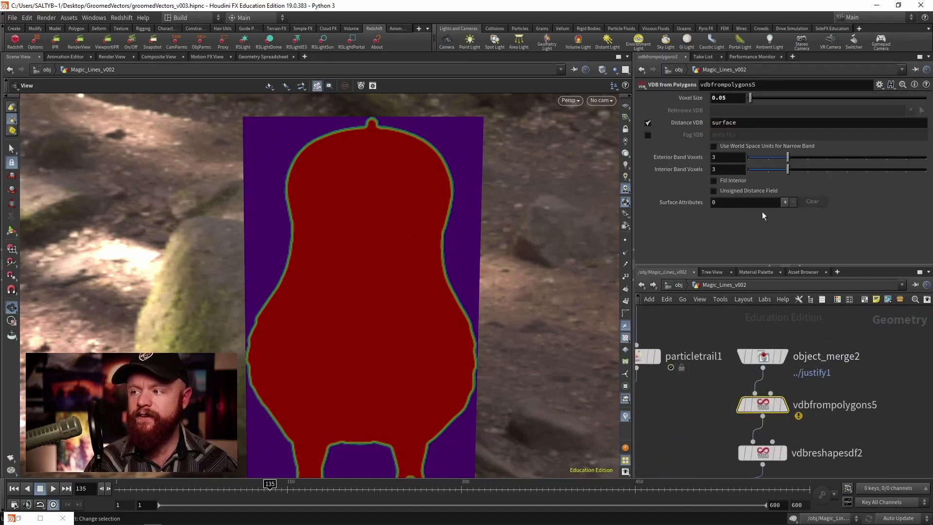
pyautogui.click(762, 123)
pyautogui.doubleClick(762, 123)
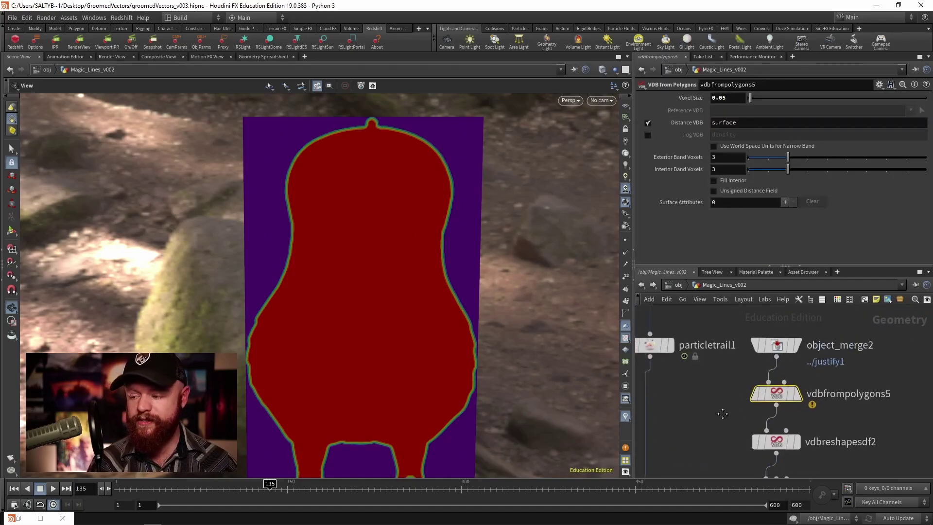
pyautogui.moveTo(725, 403); pyautogui.dragTo(756, 278, button='middle')
pyautogui.middleClick(821, 410)
pyautogui.middleClick(799, 366)
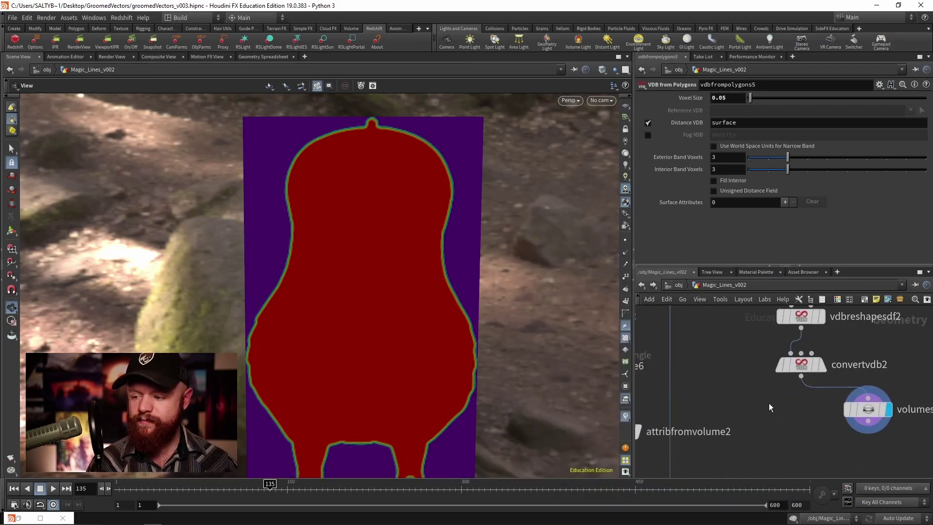
pyautogui.moveTo(777, 405); pyautogui.dragTo(875, 405, button='middle')
pyautogui.moveTo(724, 416); pyautogui.dragTo(911, 377)
pyautogui.moveTo(912, 376); pyautogui.dragTo(925, 358, button='middle')
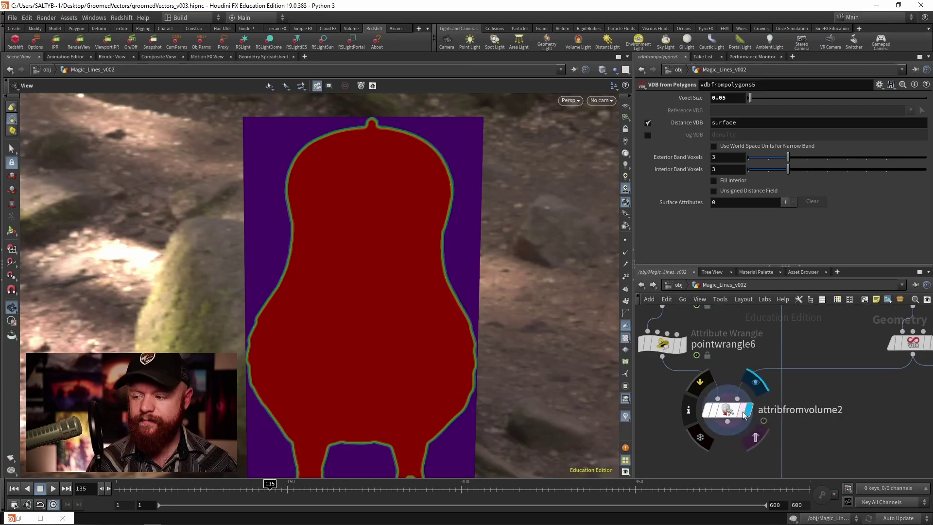
pyautogui.click(731, 403)
pyautogui.click(685, 404)
# Step: Make pscaleMult a single float by setting Attribute Size to 1
pyautogui.press('Tab')
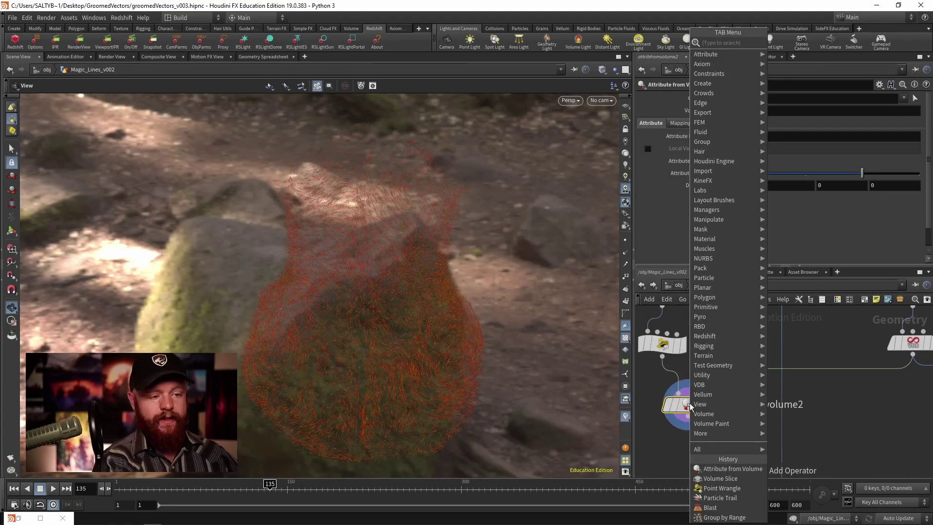
pyautogui.press('Escape')
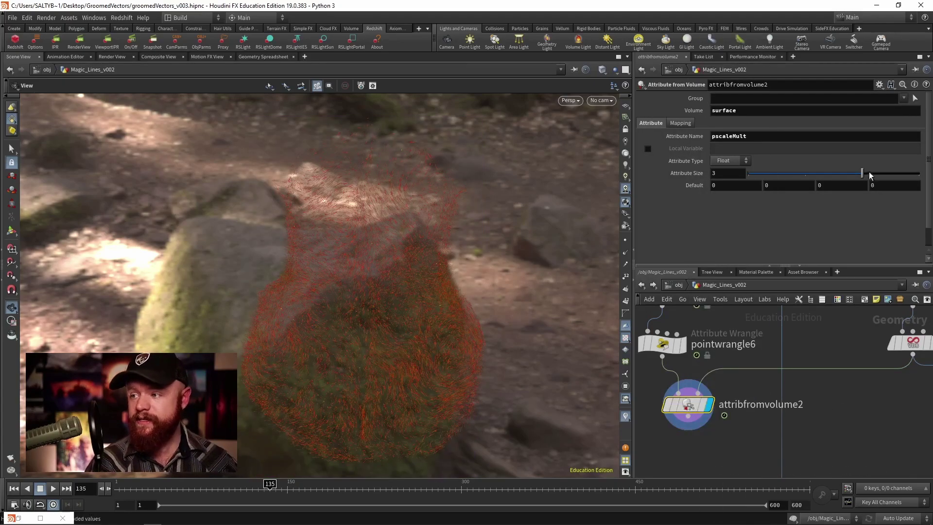
pyautogui.moveTo(843, 178); pyautogui.dragTo(759, 179)
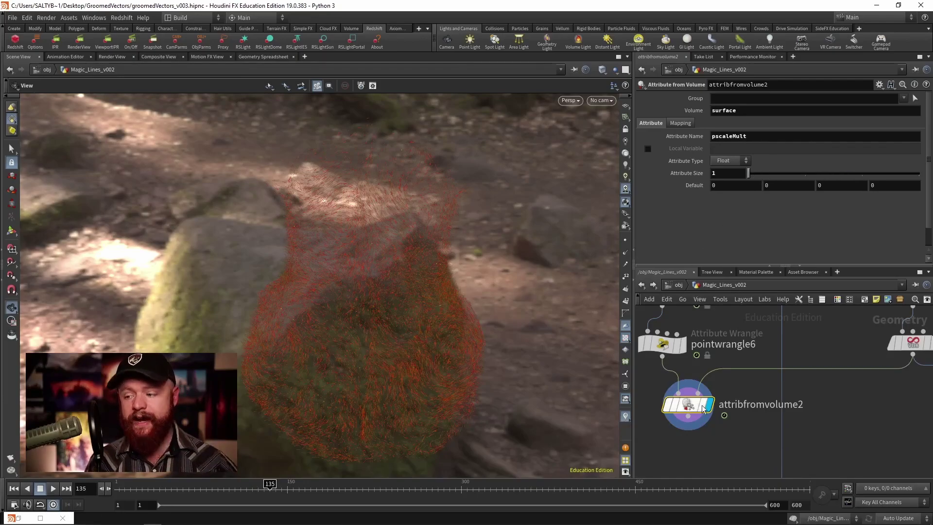
# Step: Add an Attribute Wrangle below attribfromvolume2
pyautogui.moveTo(642, 394); pyautogui.dragTo(690, 396, button='middle')
pyautogui.press('Tab')
pyautogui.write('attribwrangle')
pyautogui.press('Return')
pyautogui.click(712, 172)
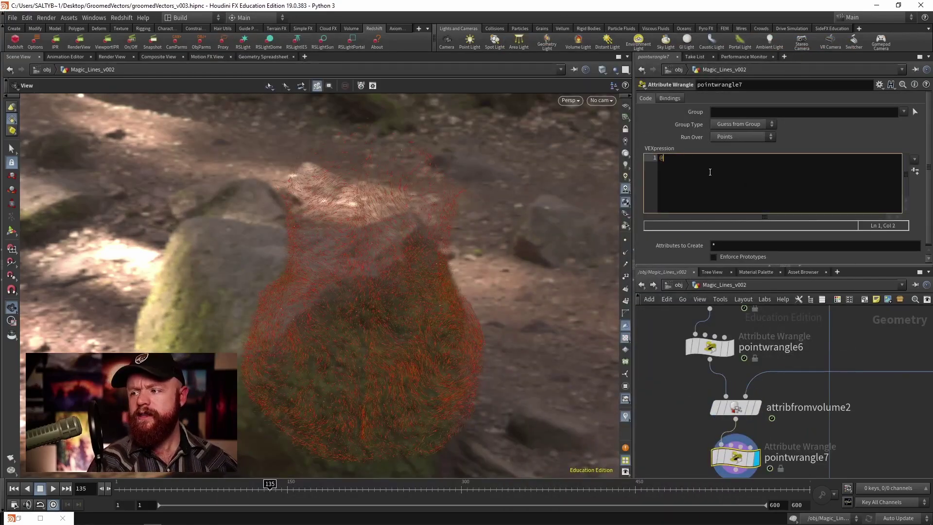
pyautogui.write('@pscale *=')
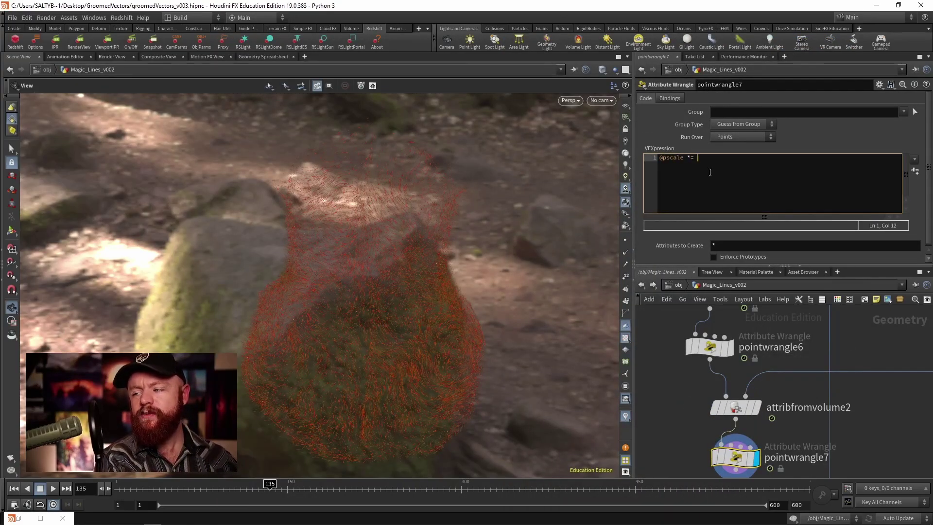
pyautogui.click(724, 407)
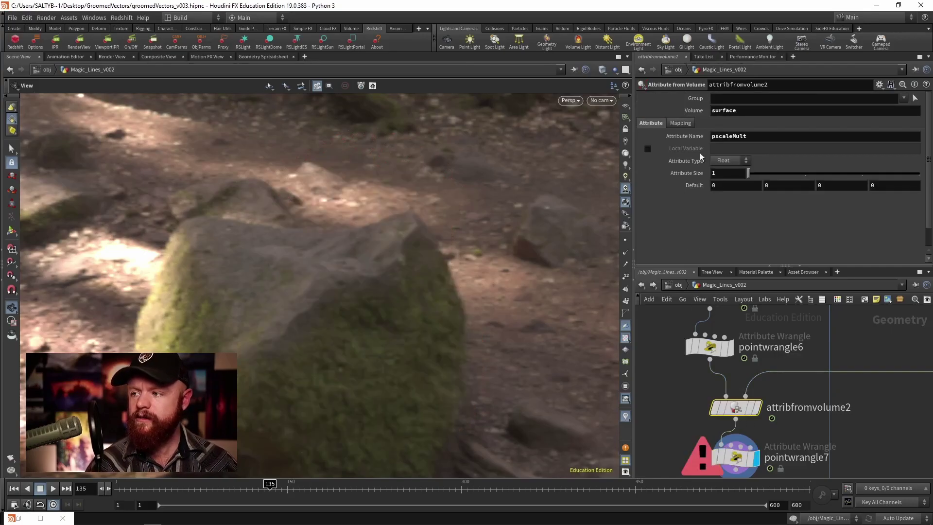
pyautogui.click(775, 136)
pyautogui.hotkey('ctrl', 'c')
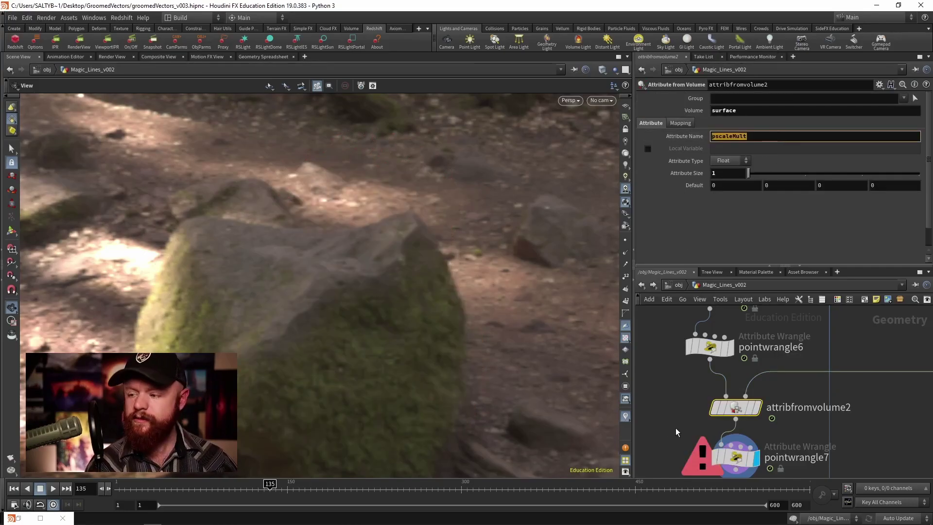
pyautogui.click(736, 457)
pyautogui.click(736, 164)
pyautogui.write('@pscale *= @')
pyautogui.hotkey('ctrl', 'v')
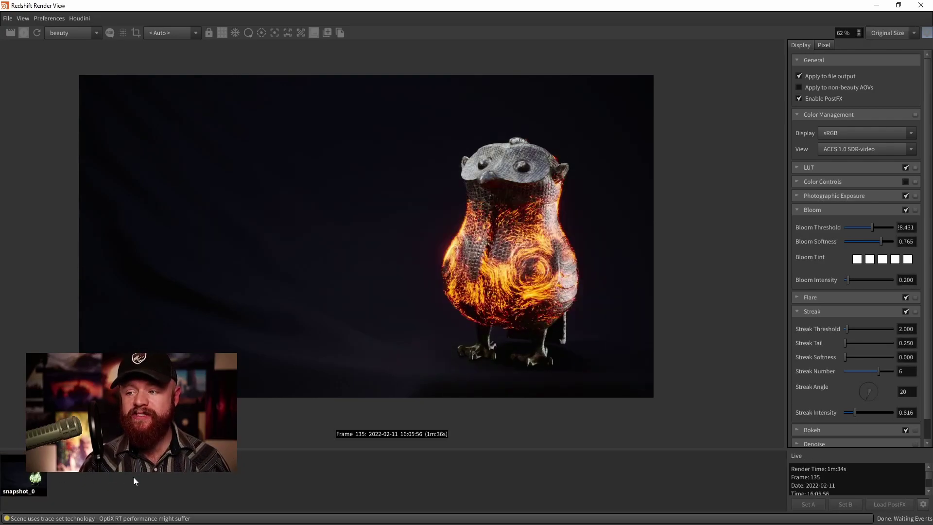
# Step: Set bloom threshold 6.863, bloom intensity 0.941, slightly lower streak threshold, comparing against snapshot_0
pyautogui.click(36, 474)
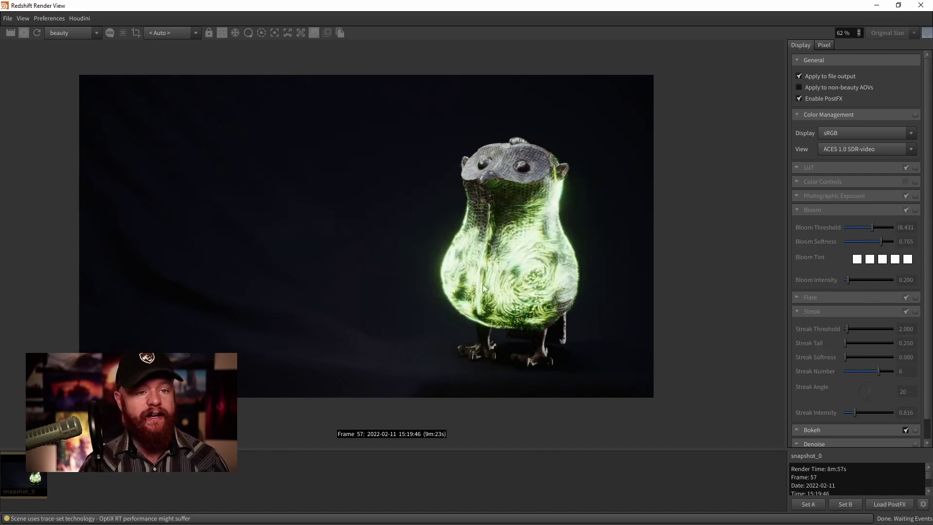
pyautogui.click(193, 483)
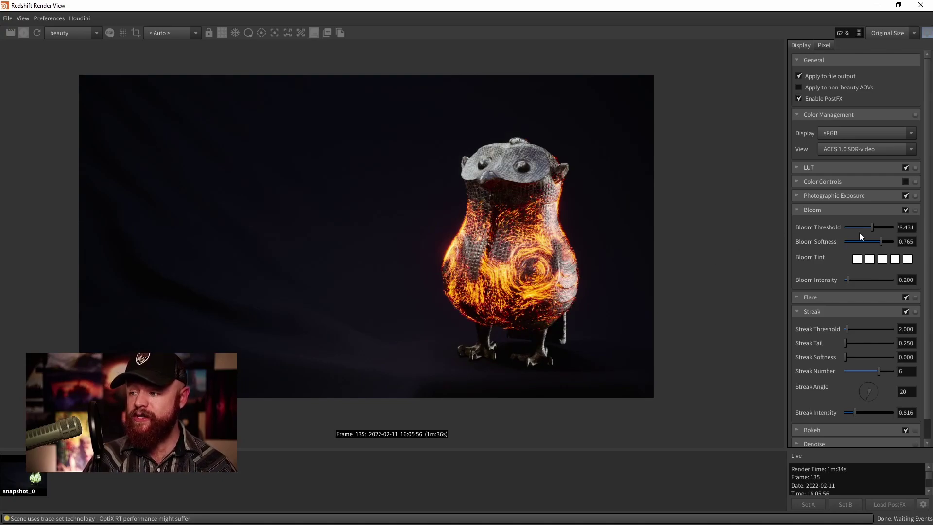
pyautogui.moveTo(869, 226); pyautogui.dragTo(853, 228)
pyautogui.moveTo(848, 279); pyautogui.dragTo(855, 279)
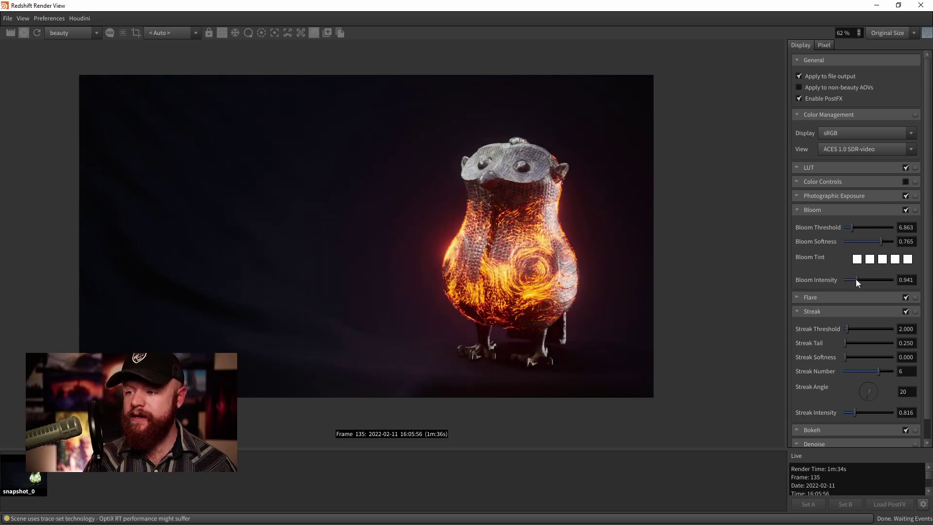
pyautogui.moveTo(846, 328)
pyautogui.mouseDown()
pyautogui.moveTo(858, 327)
pyautogui.moveTo(845, 328)
pyautogui.mouseUp()
pyautogui.click(38, 479)
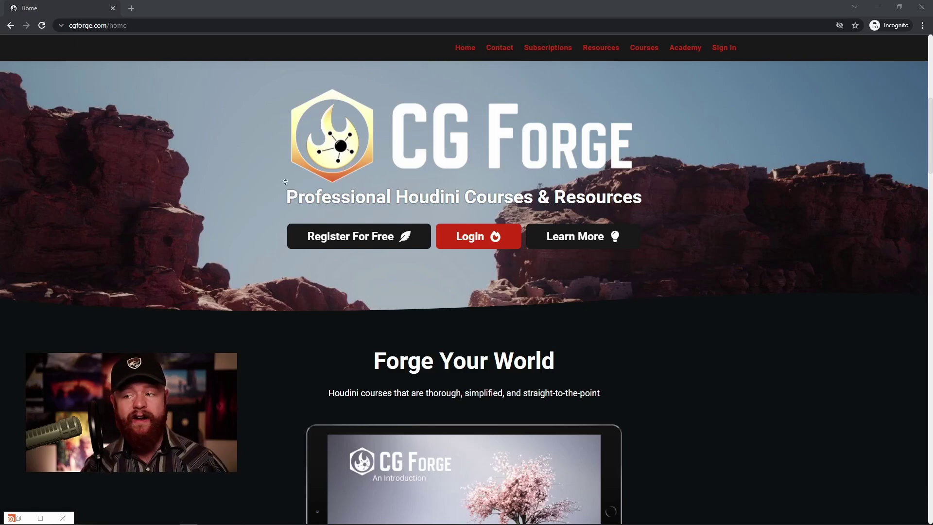
# Step: Go to the CG Forge Academy page from the site's top navigation
pyautogui.click(668, 57)
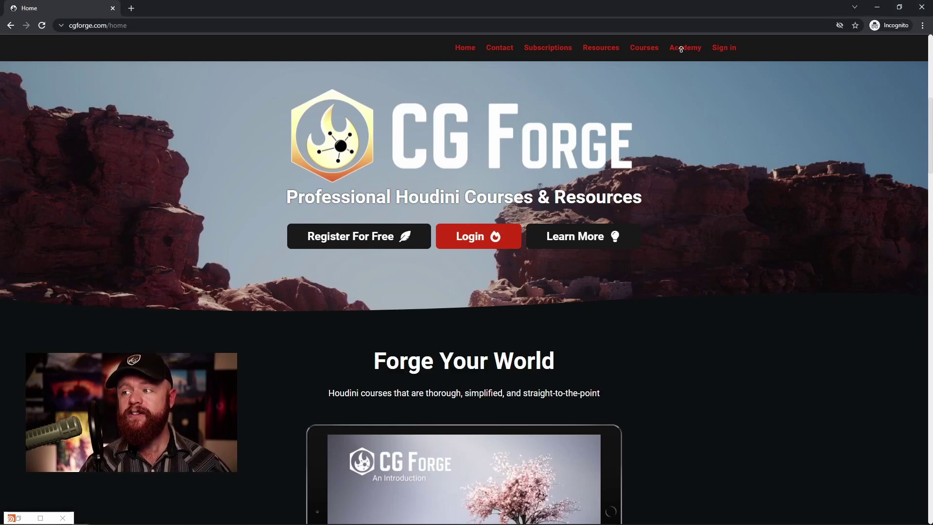
pyautogui.click(683, 53)
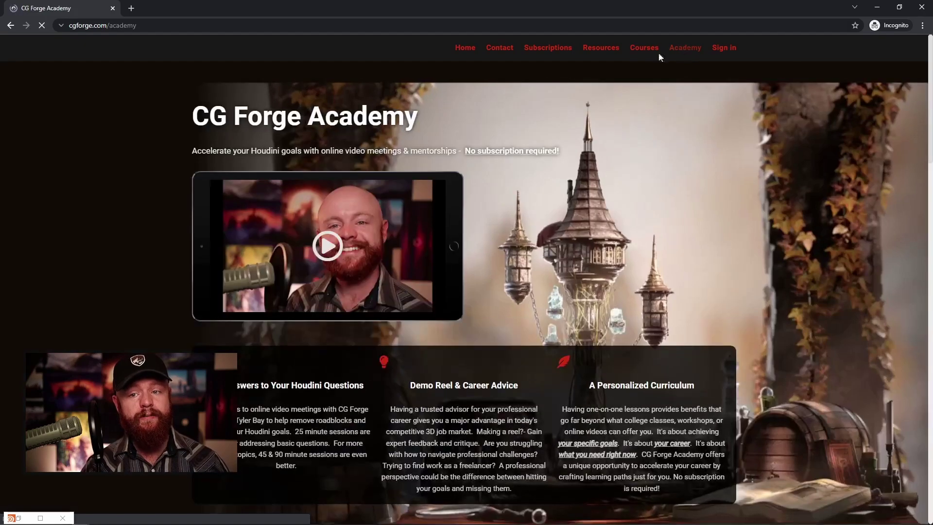